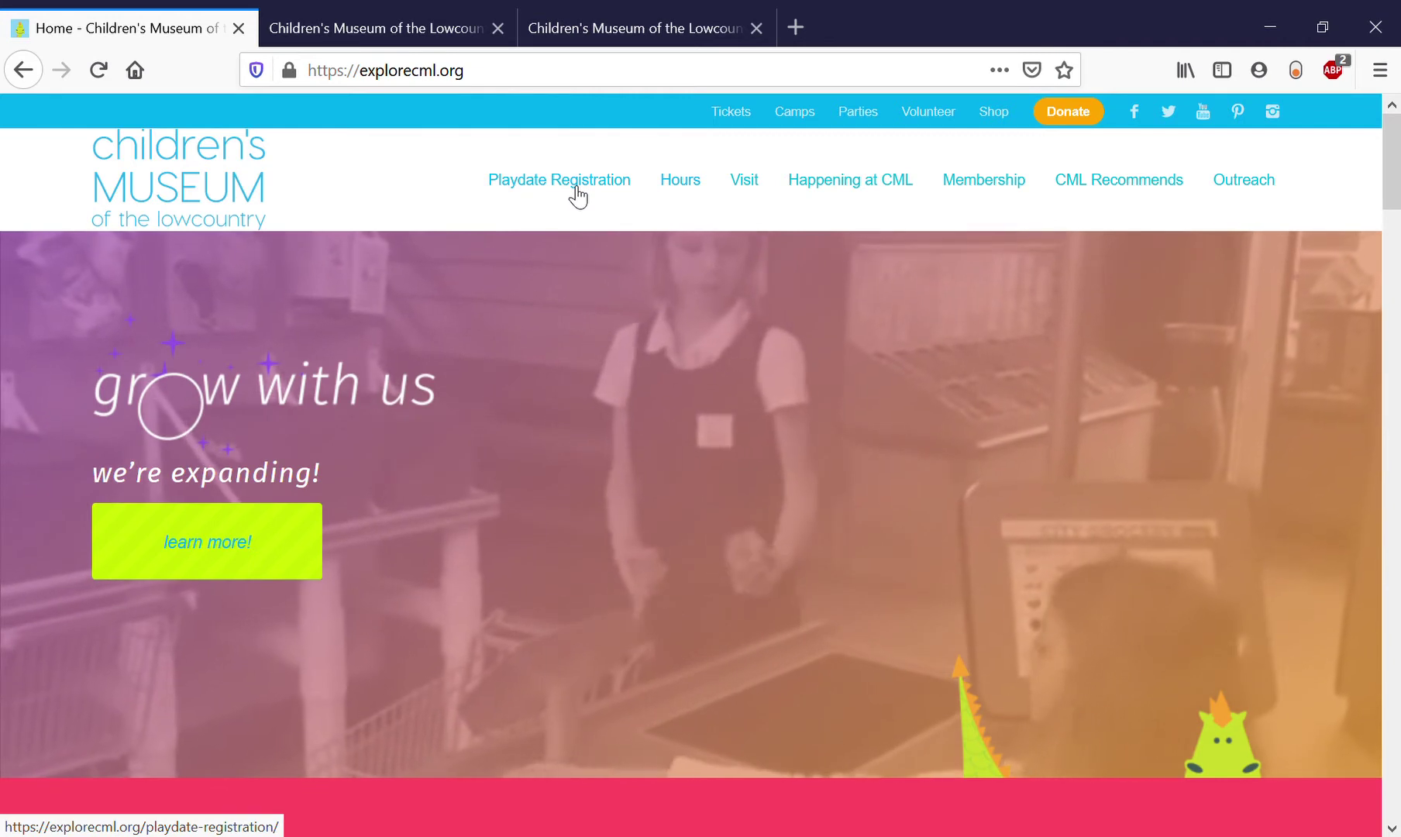
# Open the Playdate Registration page on explorecml.org.
pyautogui.click(577, 197)
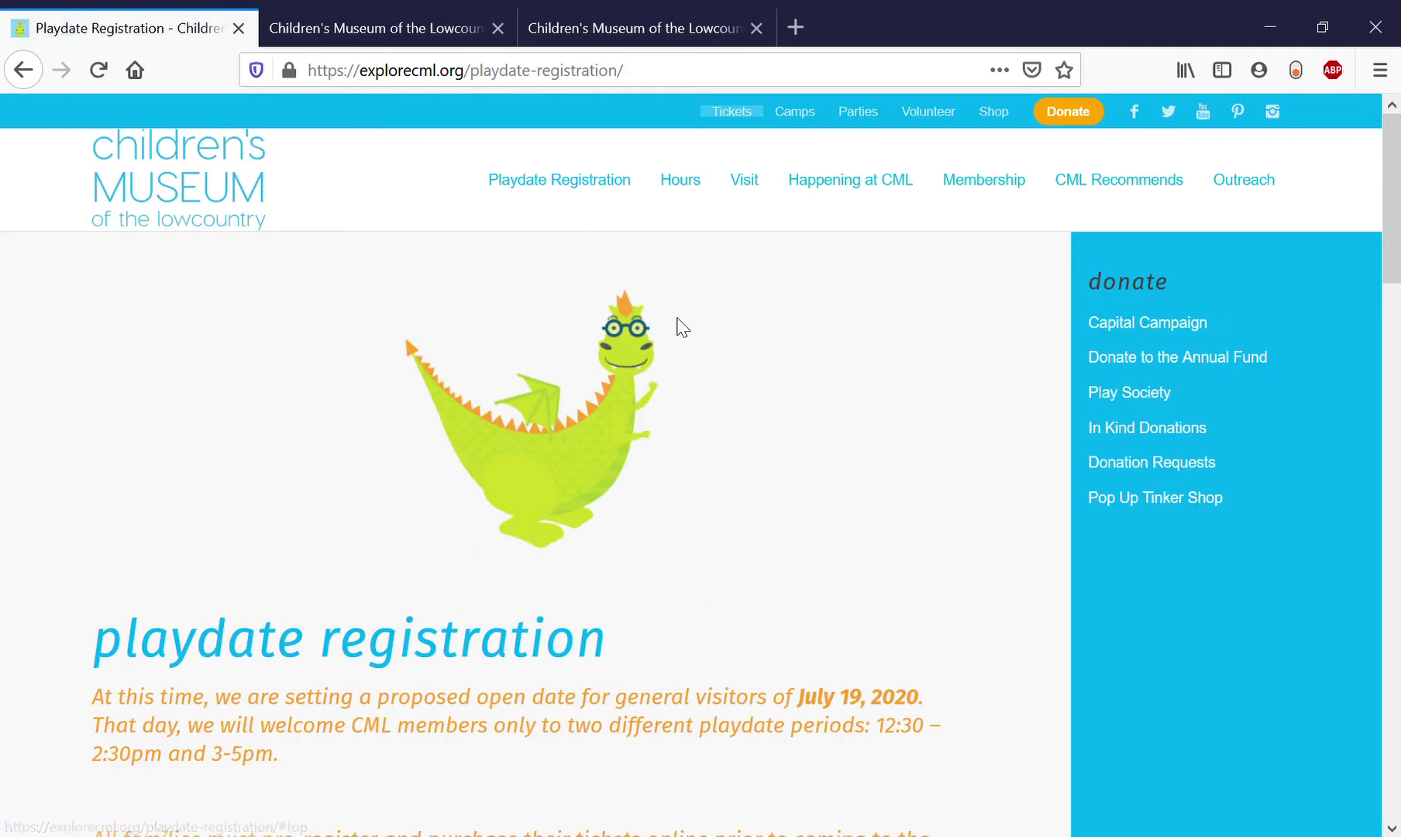
# Scroll down the Playdate Registration page to the playdate date buttons.
pyautogui.scroll(-3, 680, 326)
pyautogui.scroll(-4, 681, 325)
pyautogui.scroll(-1, 680, 326)
pyautogui.scroll(-4, 680, 326)
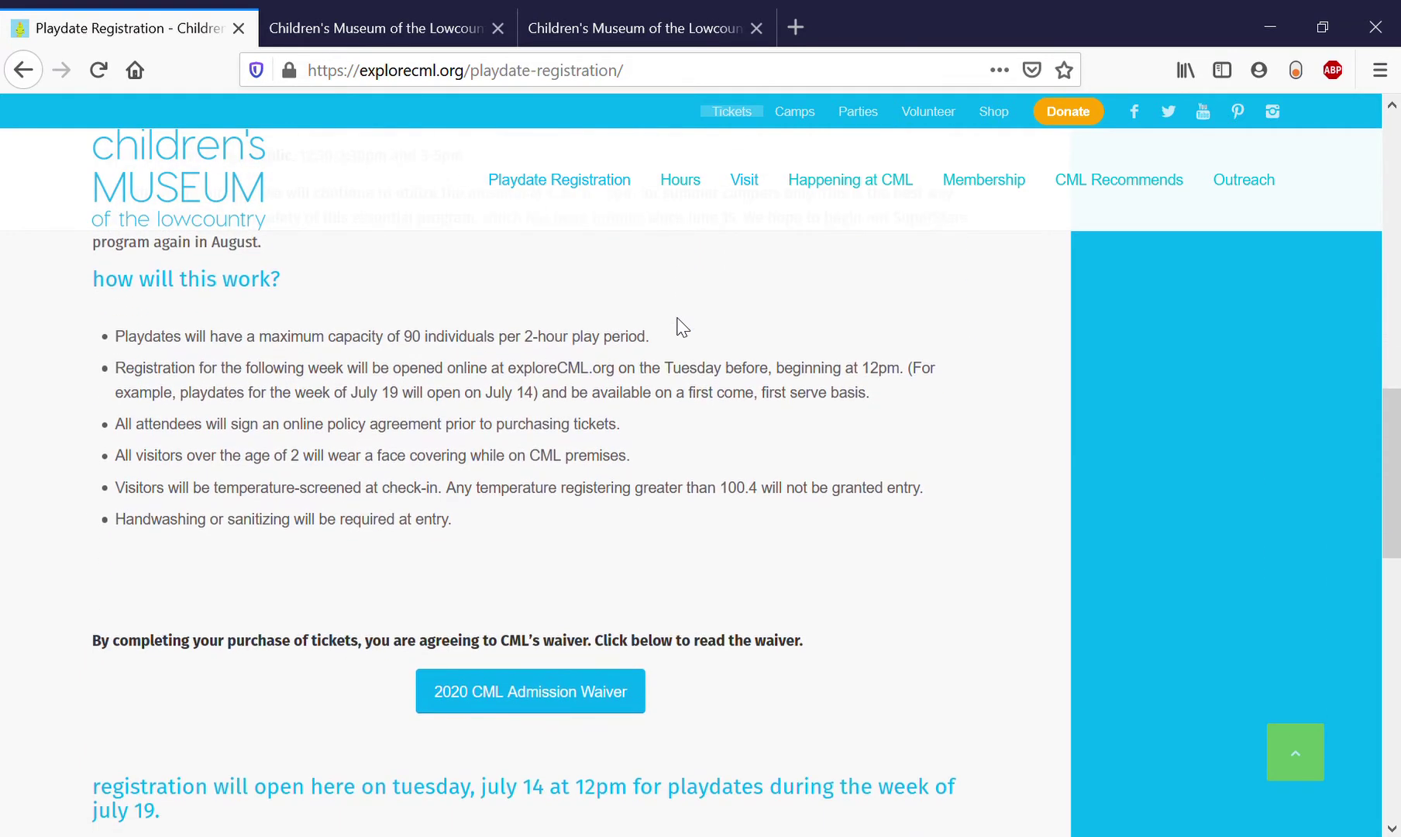
pyautogui.scroll(-2, 680, 325)
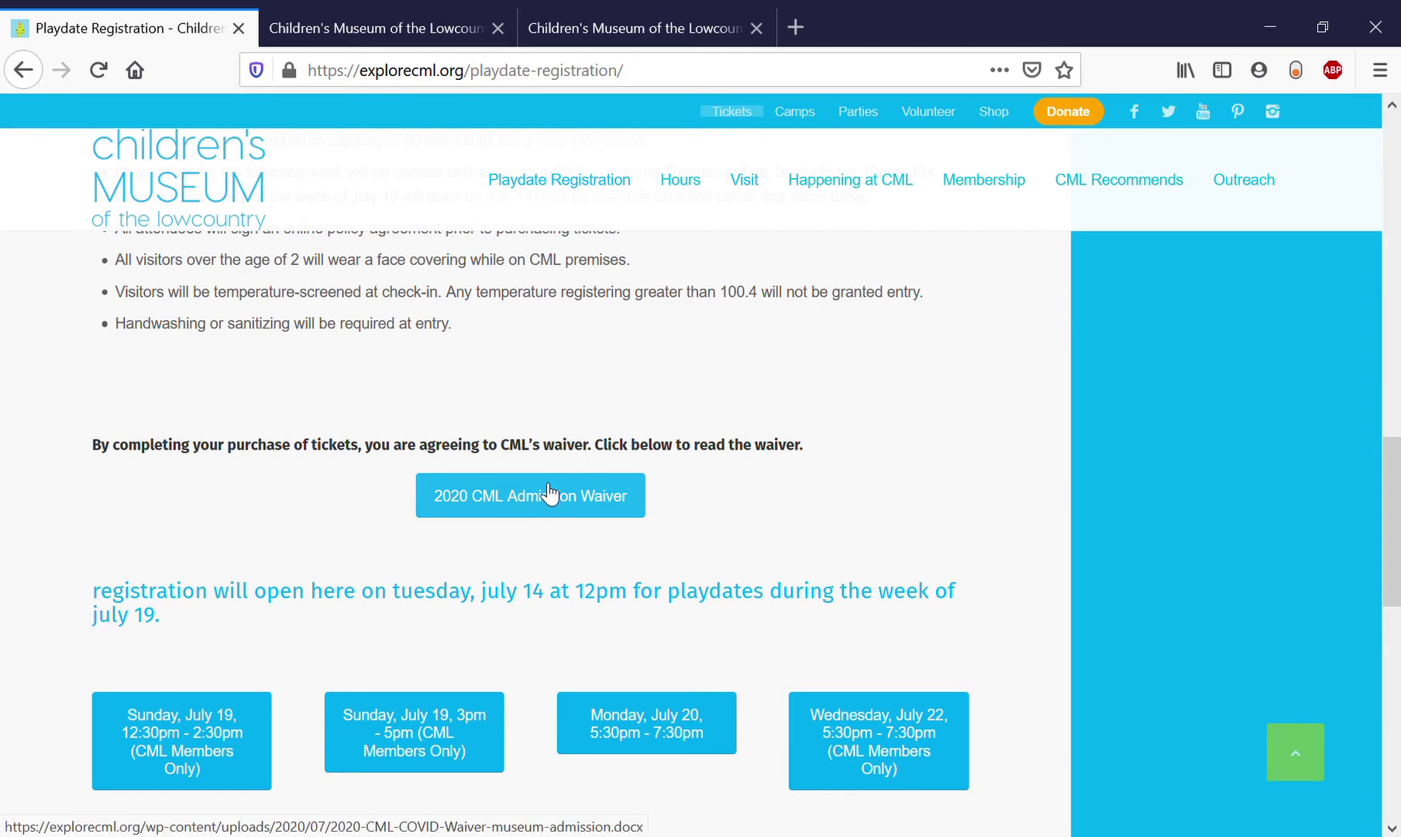
pyautogui.scroll(-2, 547, 492)
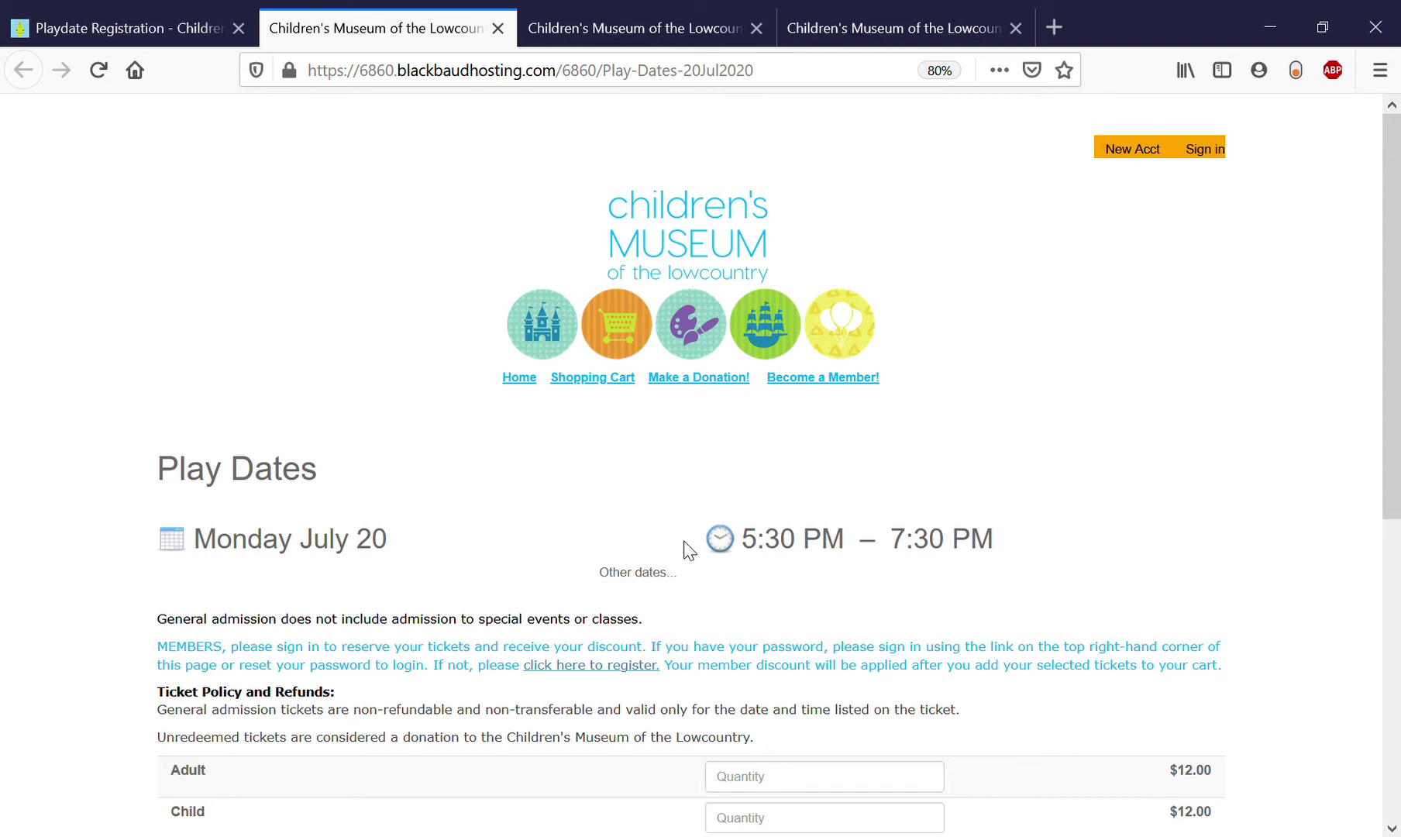
pyautogui.scroll(-2, 685, 551)
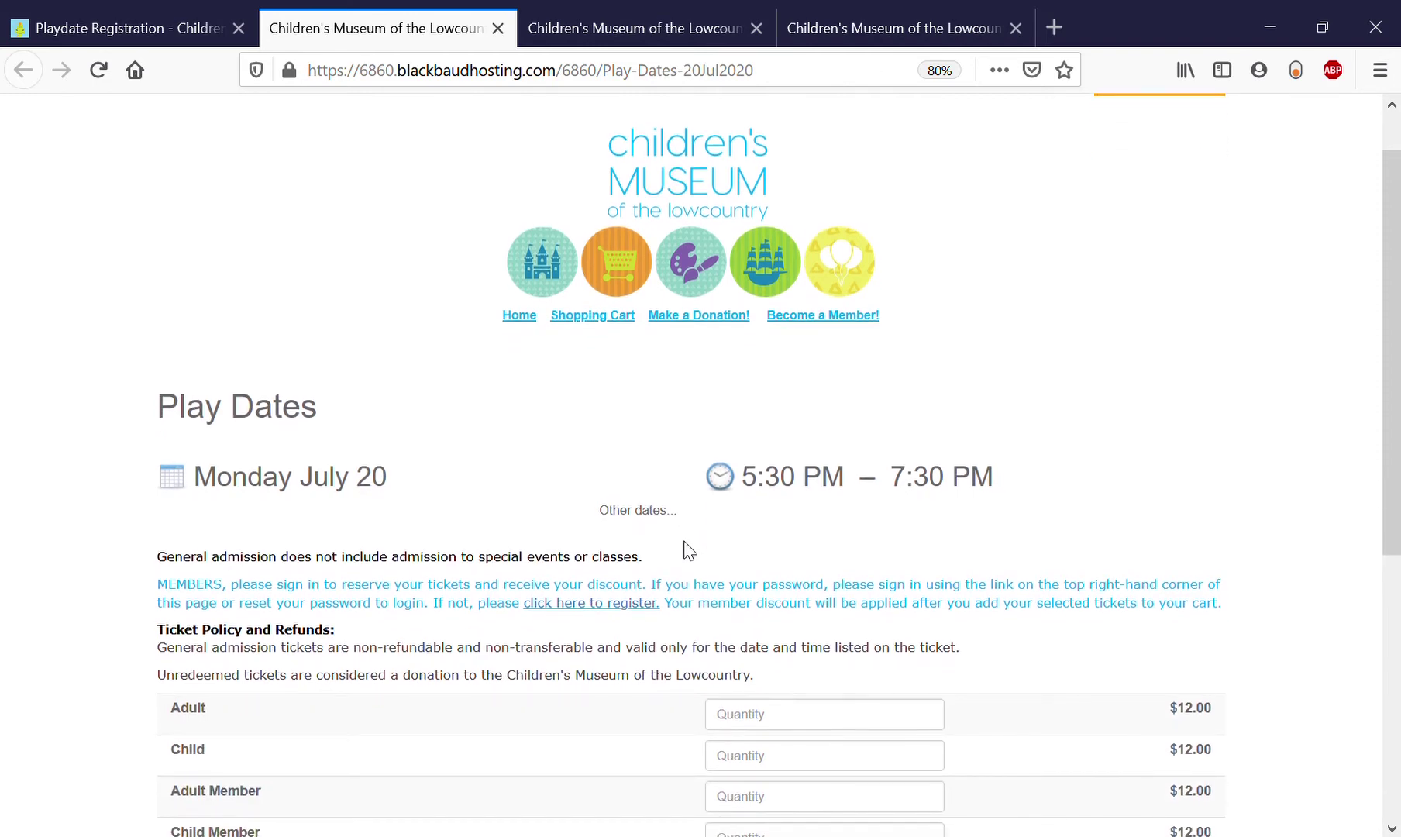
pyautogui.scroll(-3, 685, 551)
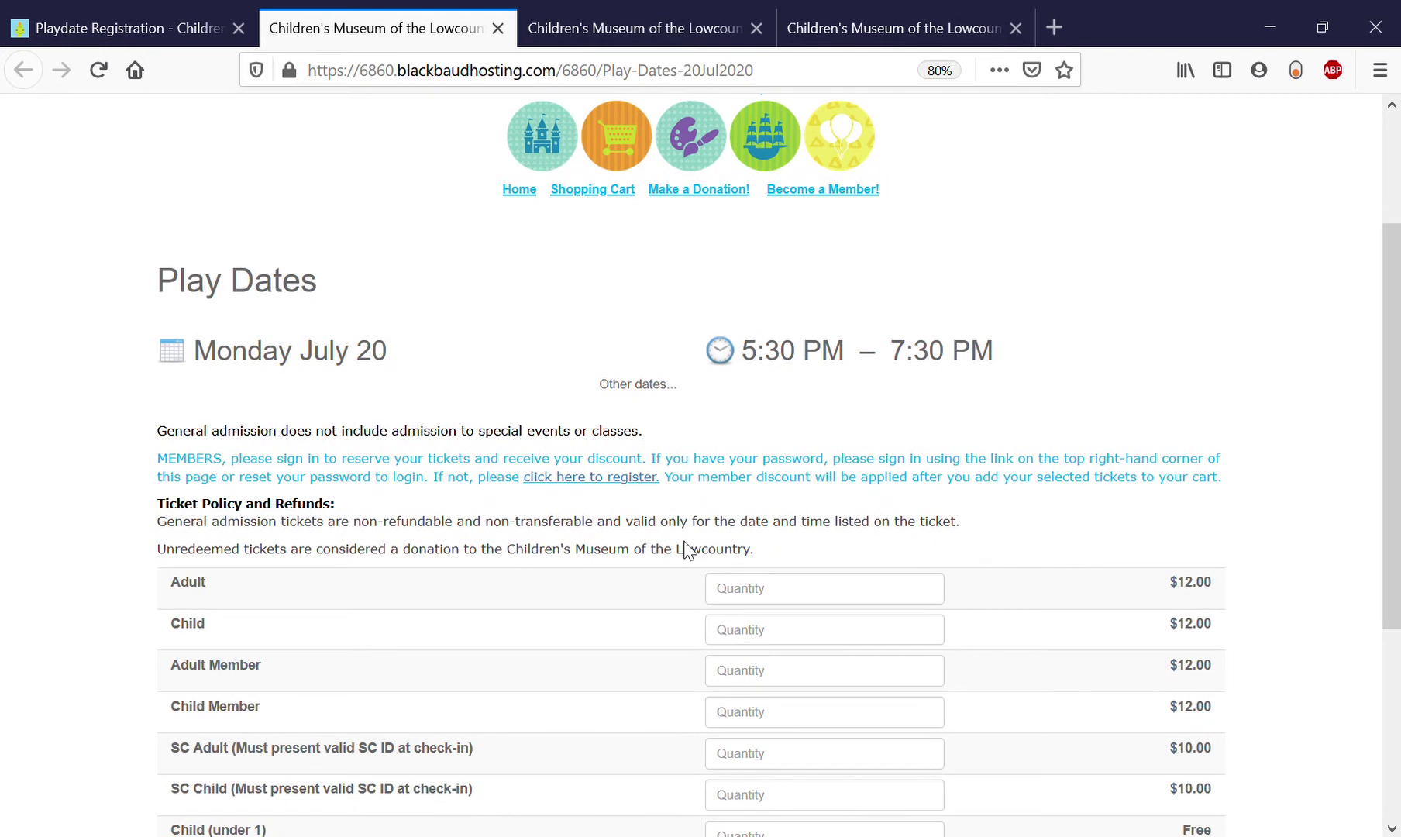
pyautogui.scroll(-1, 685, 551)
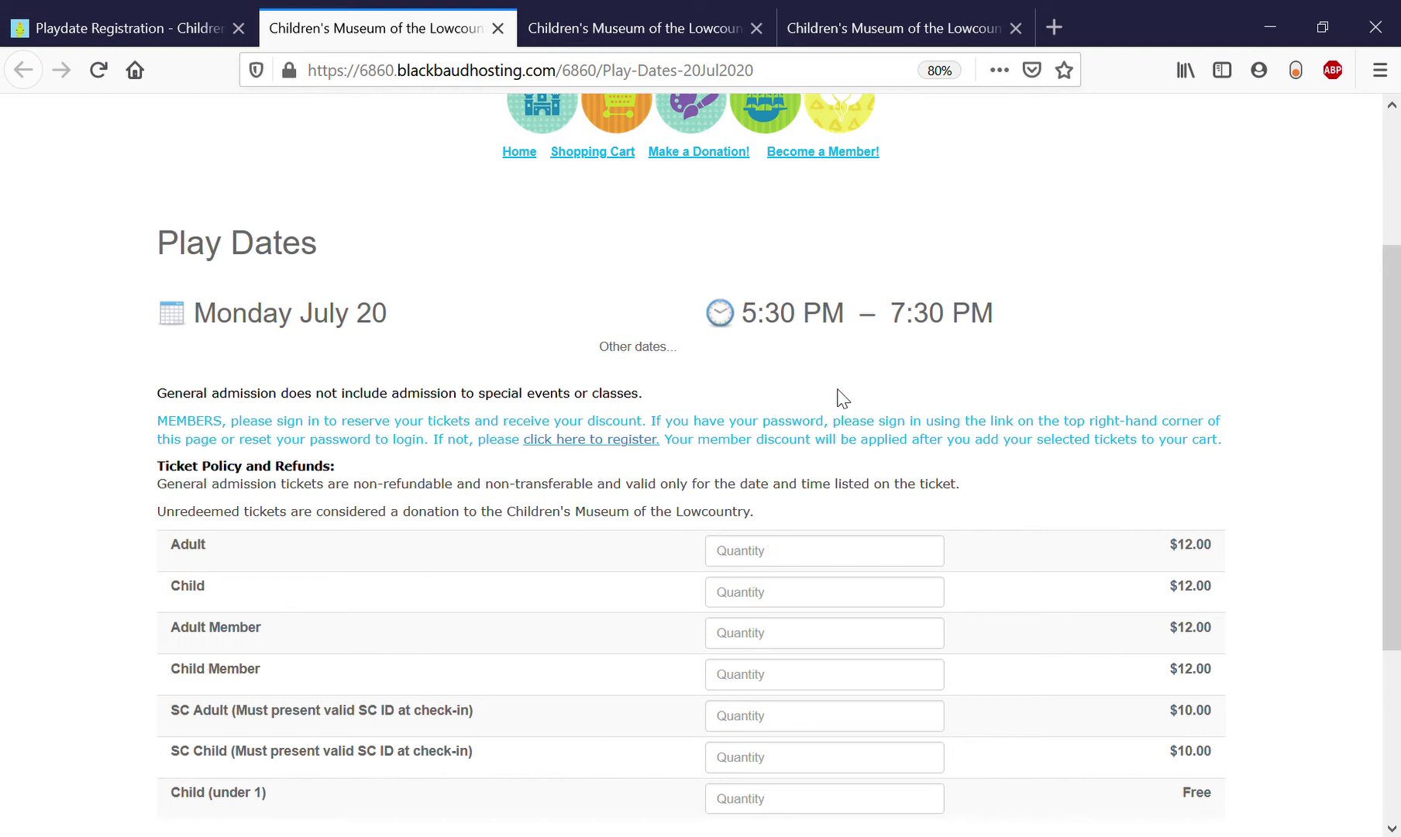
pyautogui.scroll(3, 837, 396)
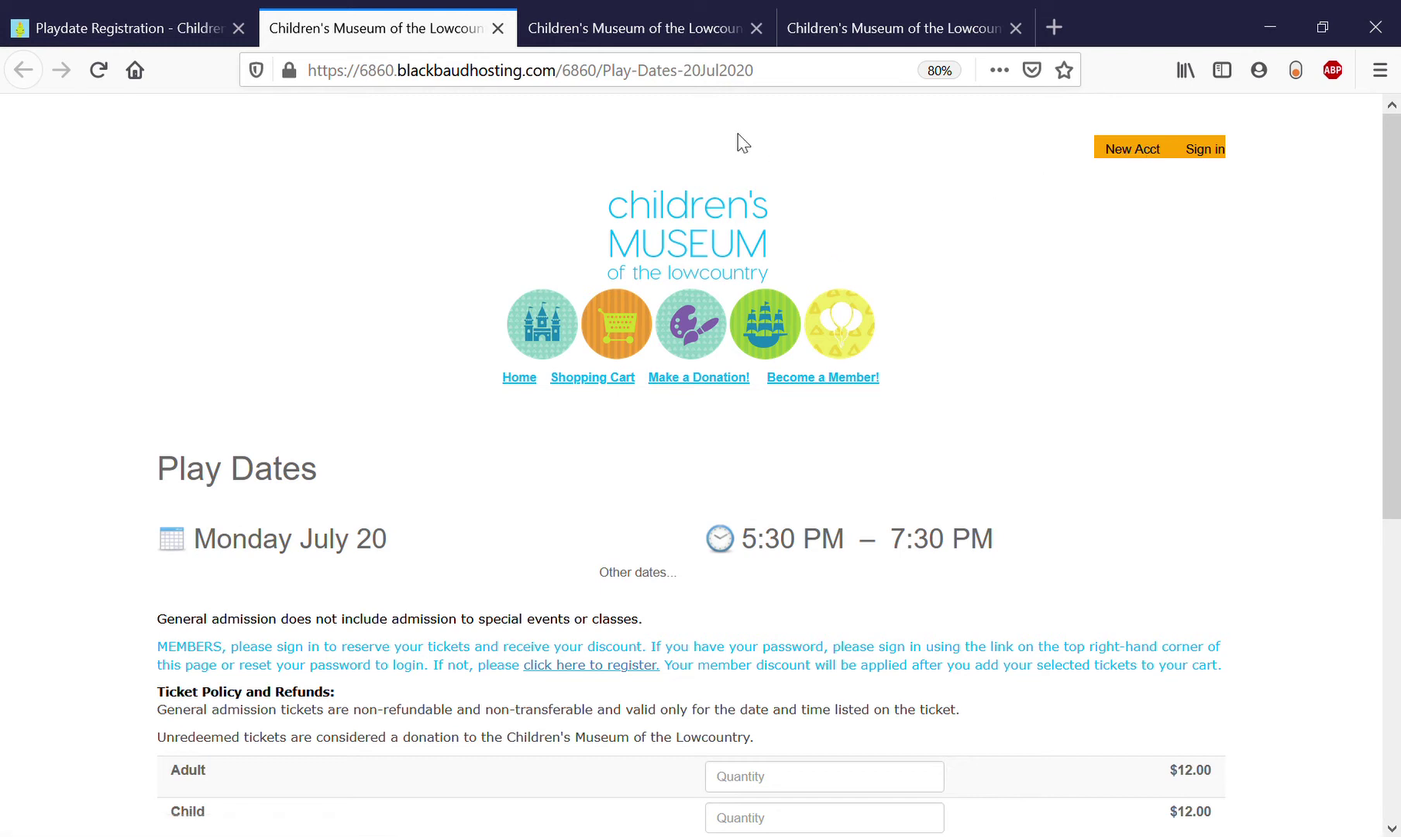
# Switch to the Create an account tab and look over the blank registration and password fields.
pyautogui.click(692, 43)
pyautogui.click(843, 42)
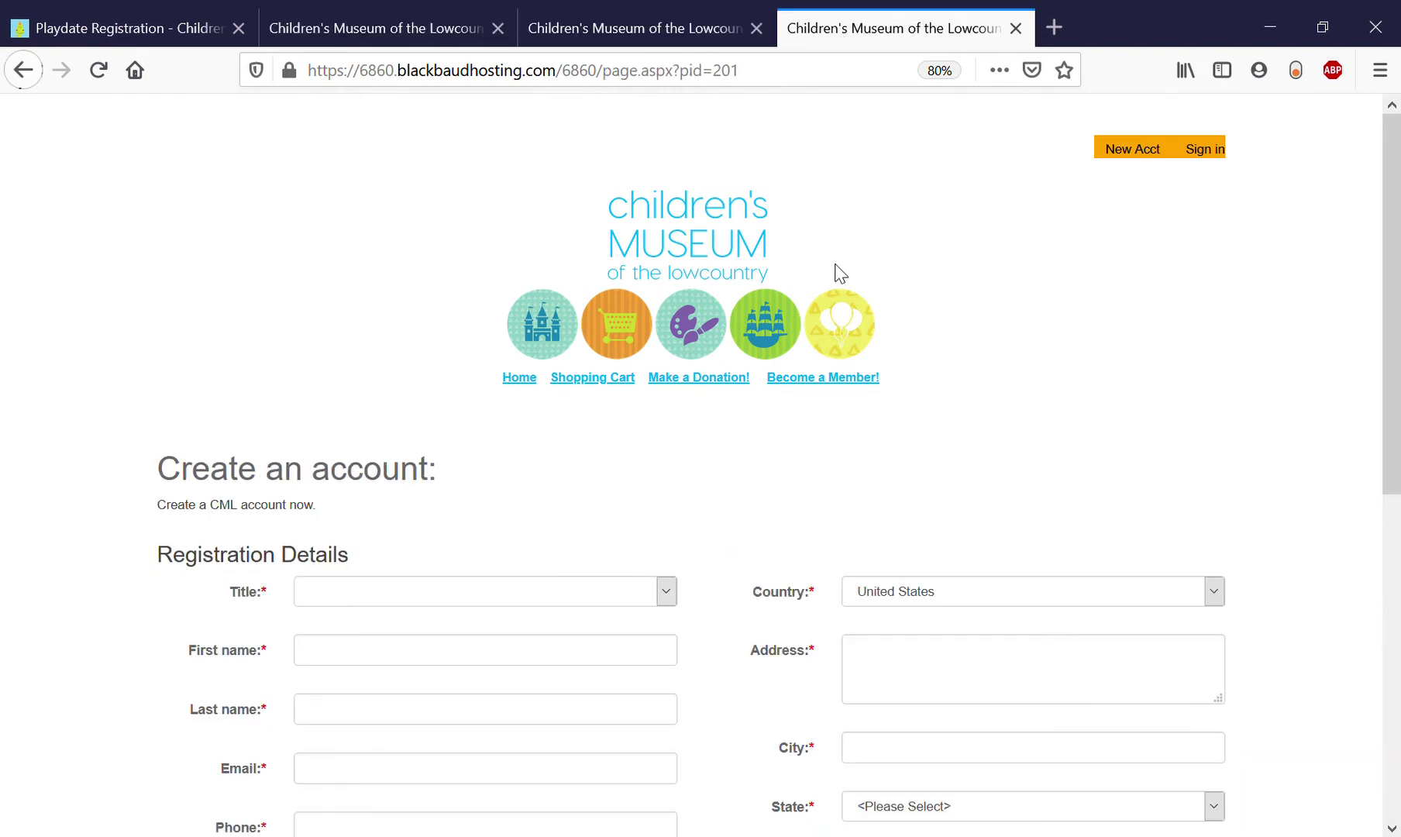
pyautogui.scroll(-5, 839, 273)
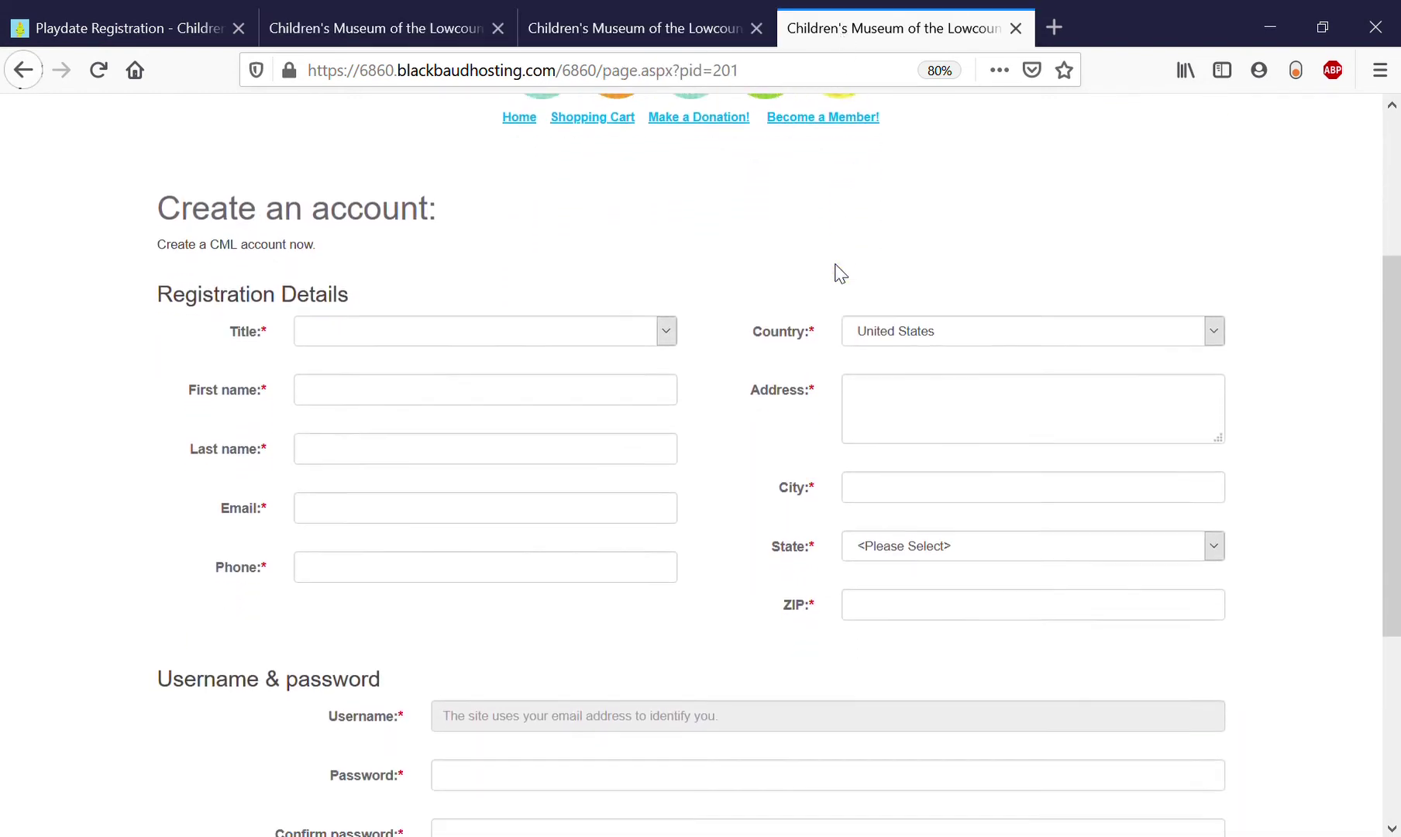
pyautogui.scroll(-3, 839, 273)
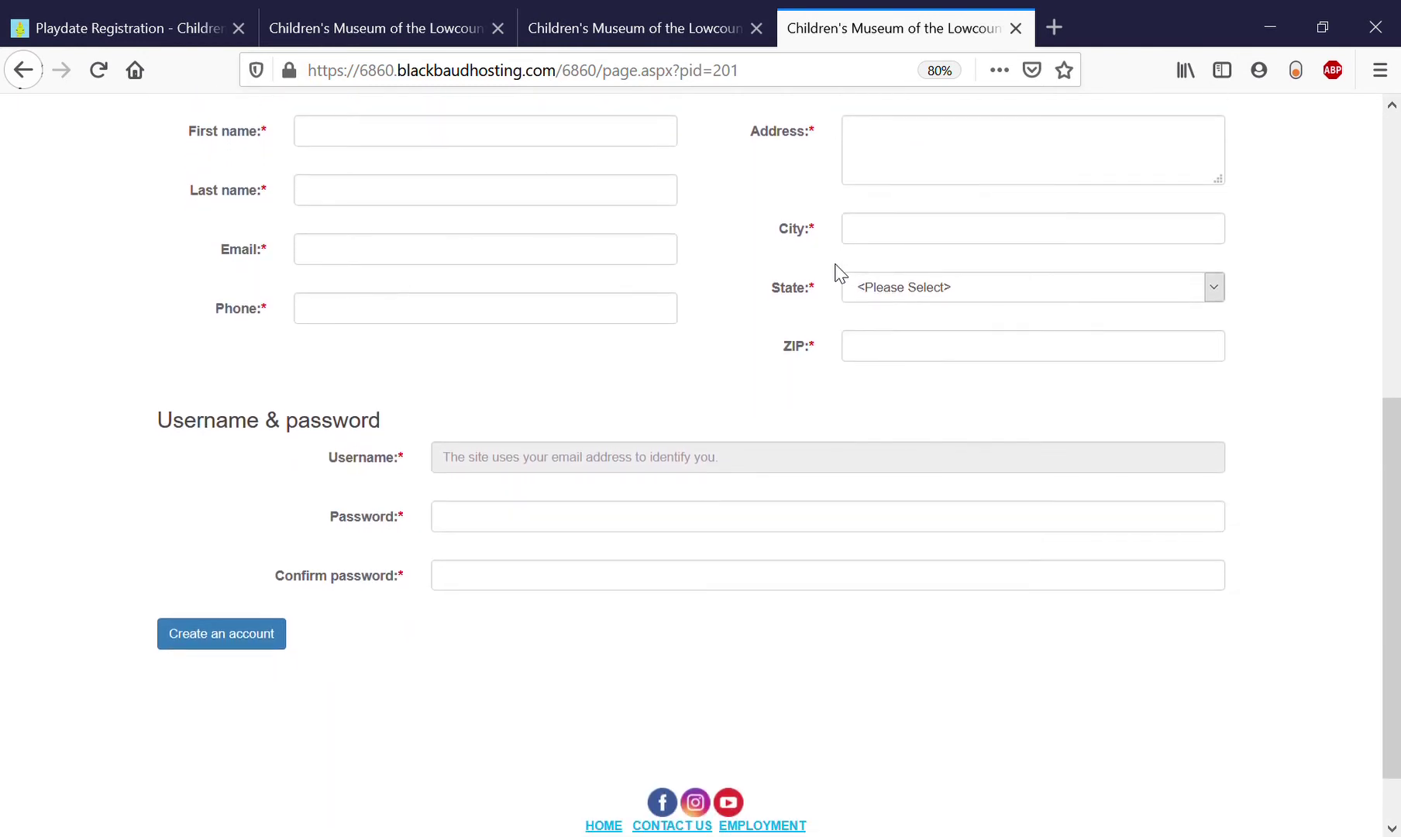
pyautogui.scroll(2, 840, 273)
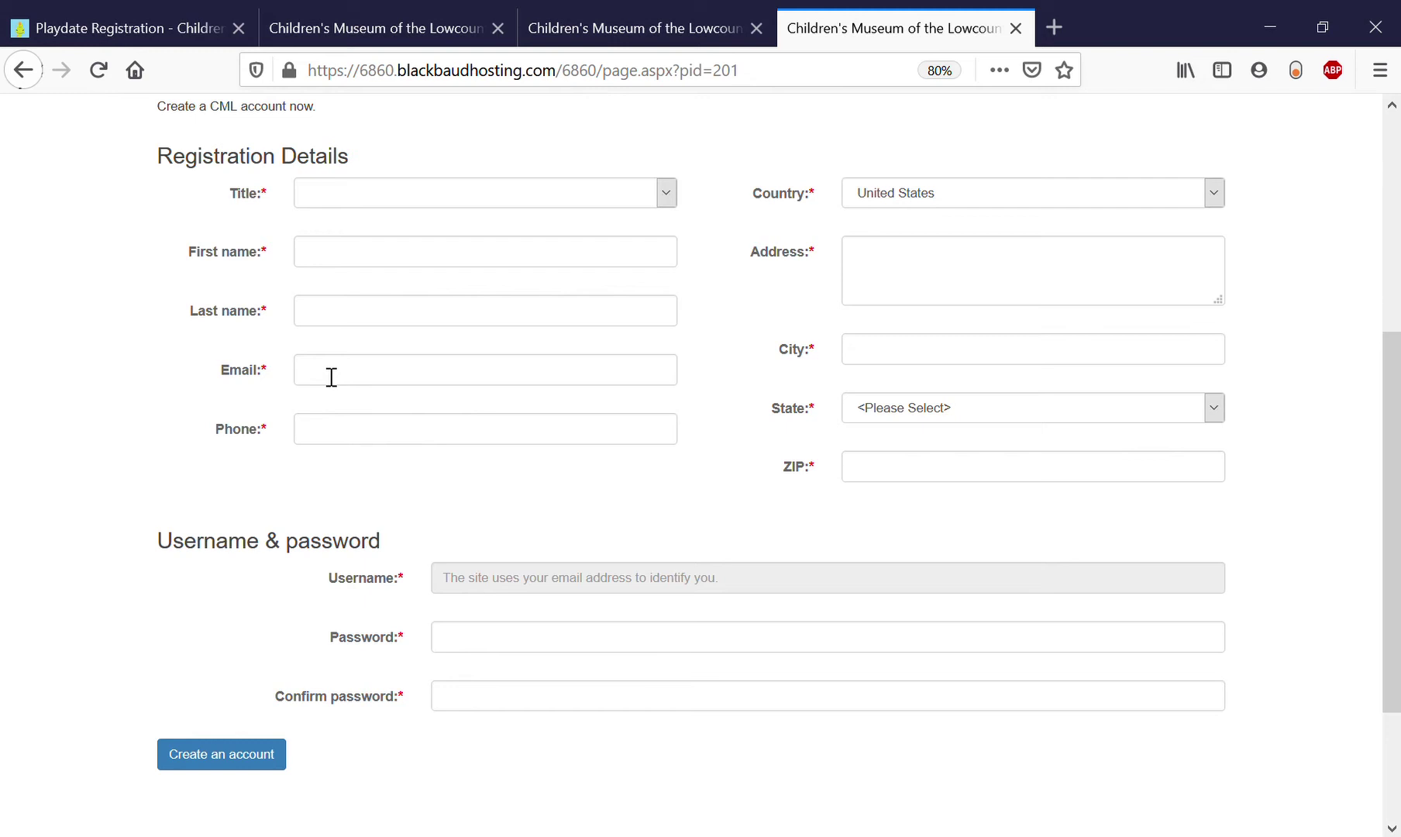
pyautogui.scroll(5, 429, 410)
pyautogui.scroll(-2, 431, 406)
pyautogui.scroll(-3, 431, 406)
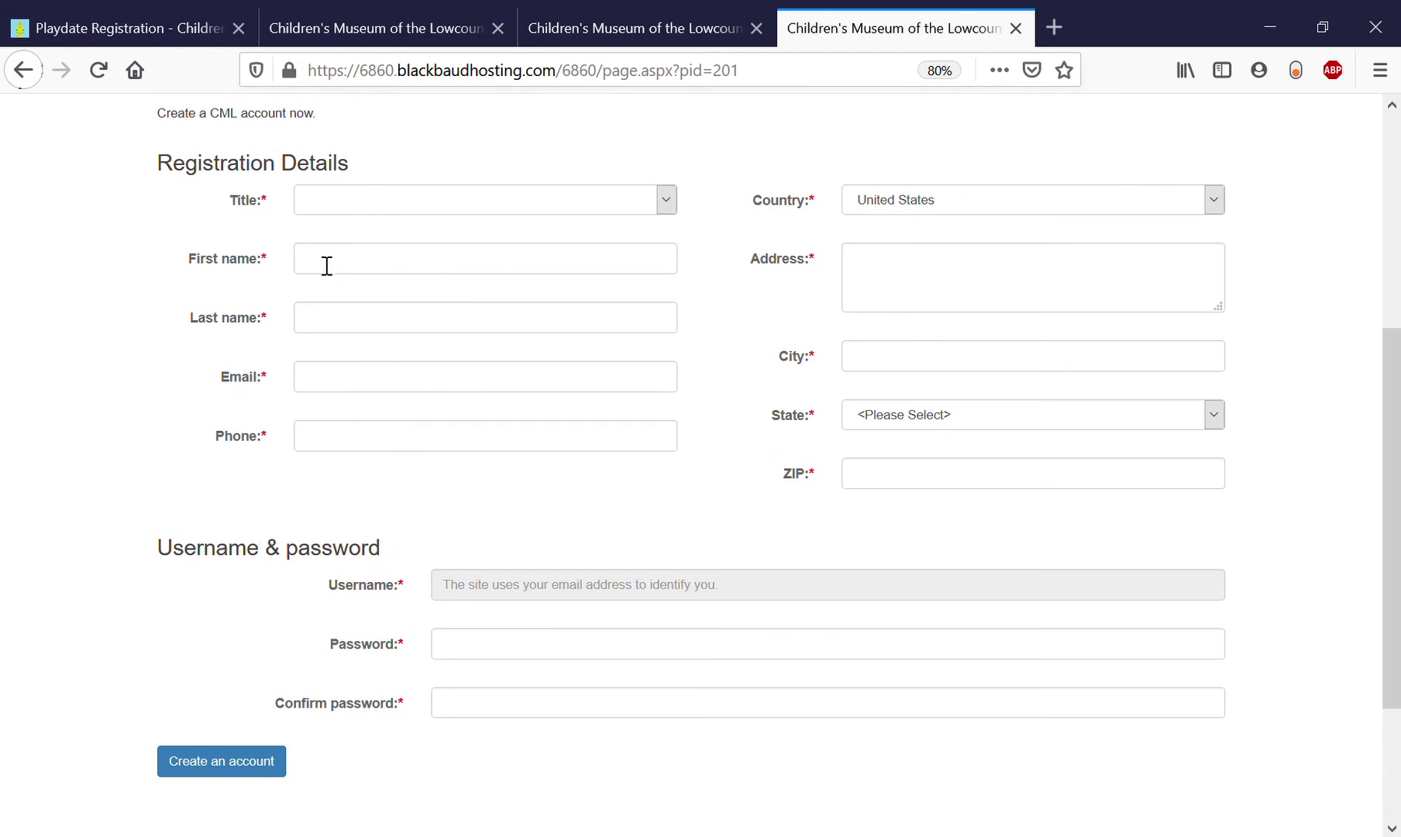
# Return to the Monday July 20 Play Dates tab and sign in with the saved member credentials.
pyautogui.click(155, 28)
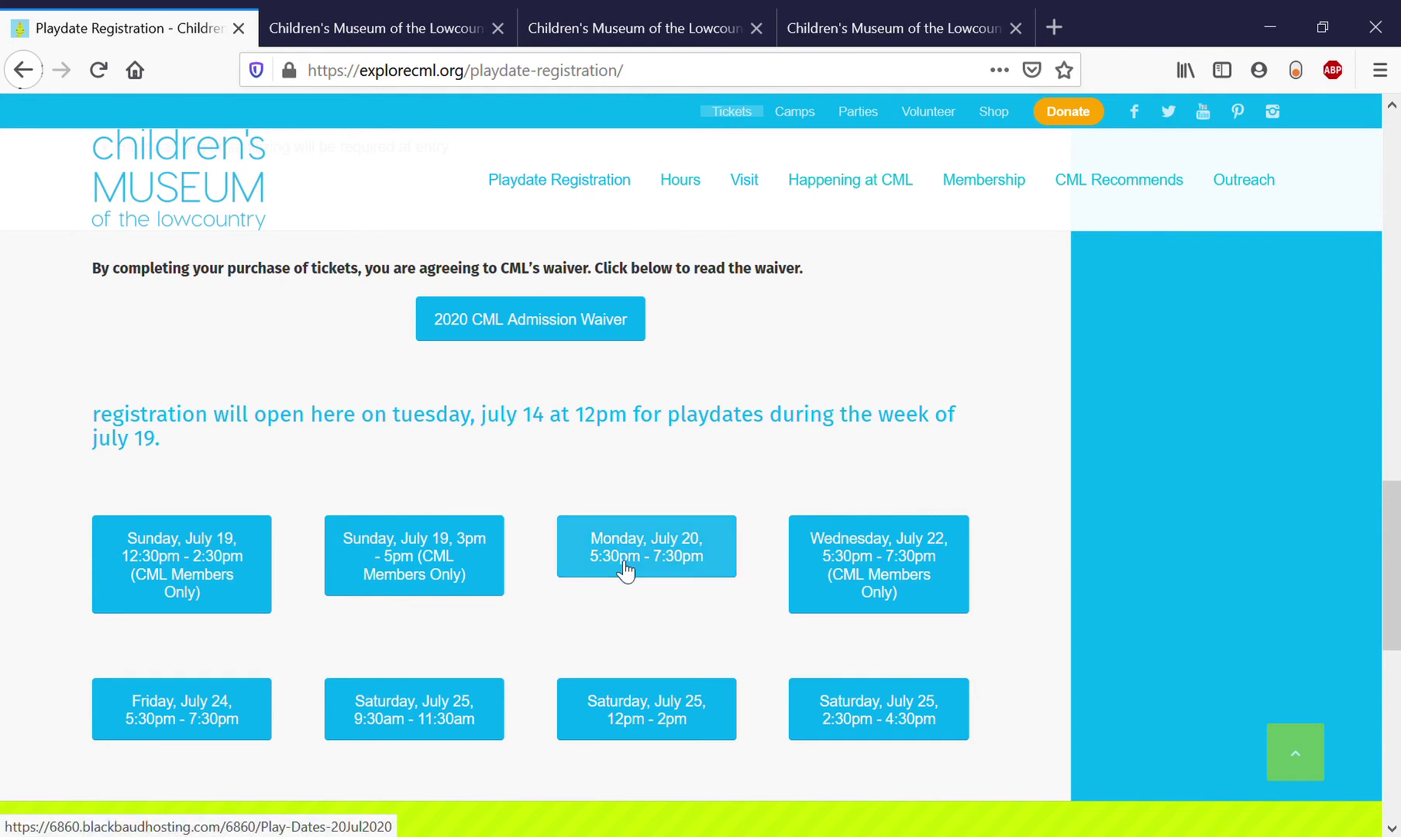
pyautogui.click(472, 33)
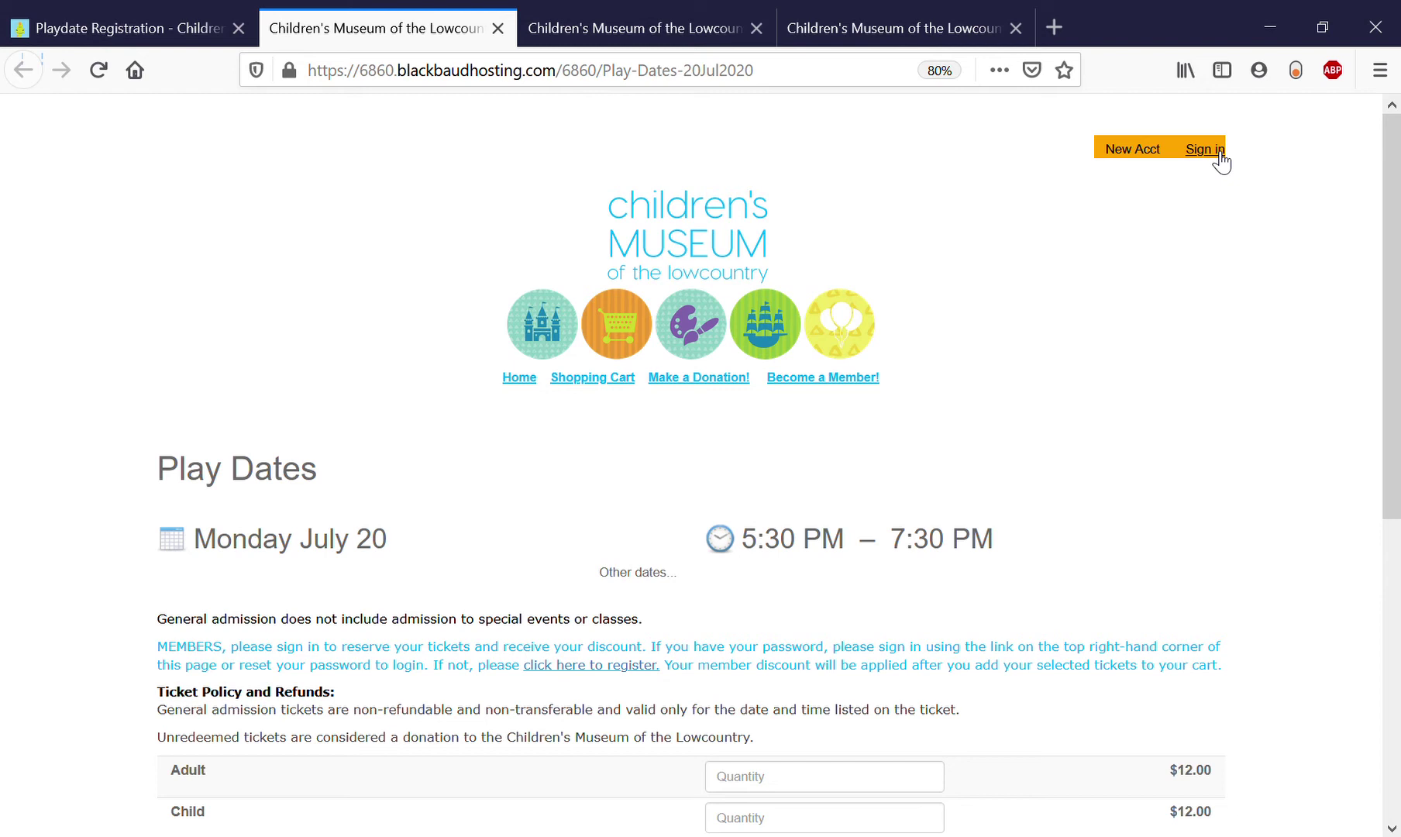
pyautogui.click(1217, 153)
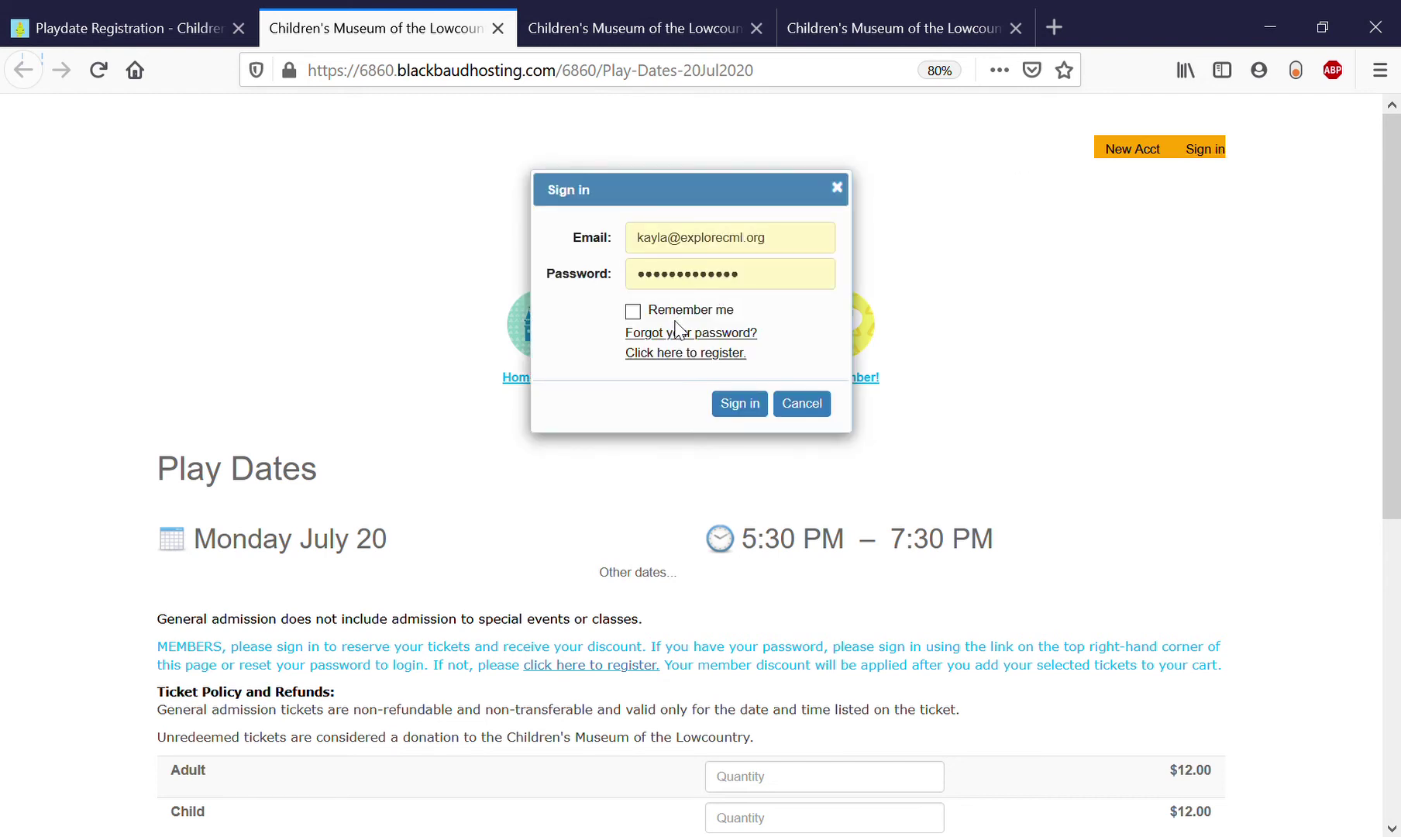
pyautogui.click(738, 406)
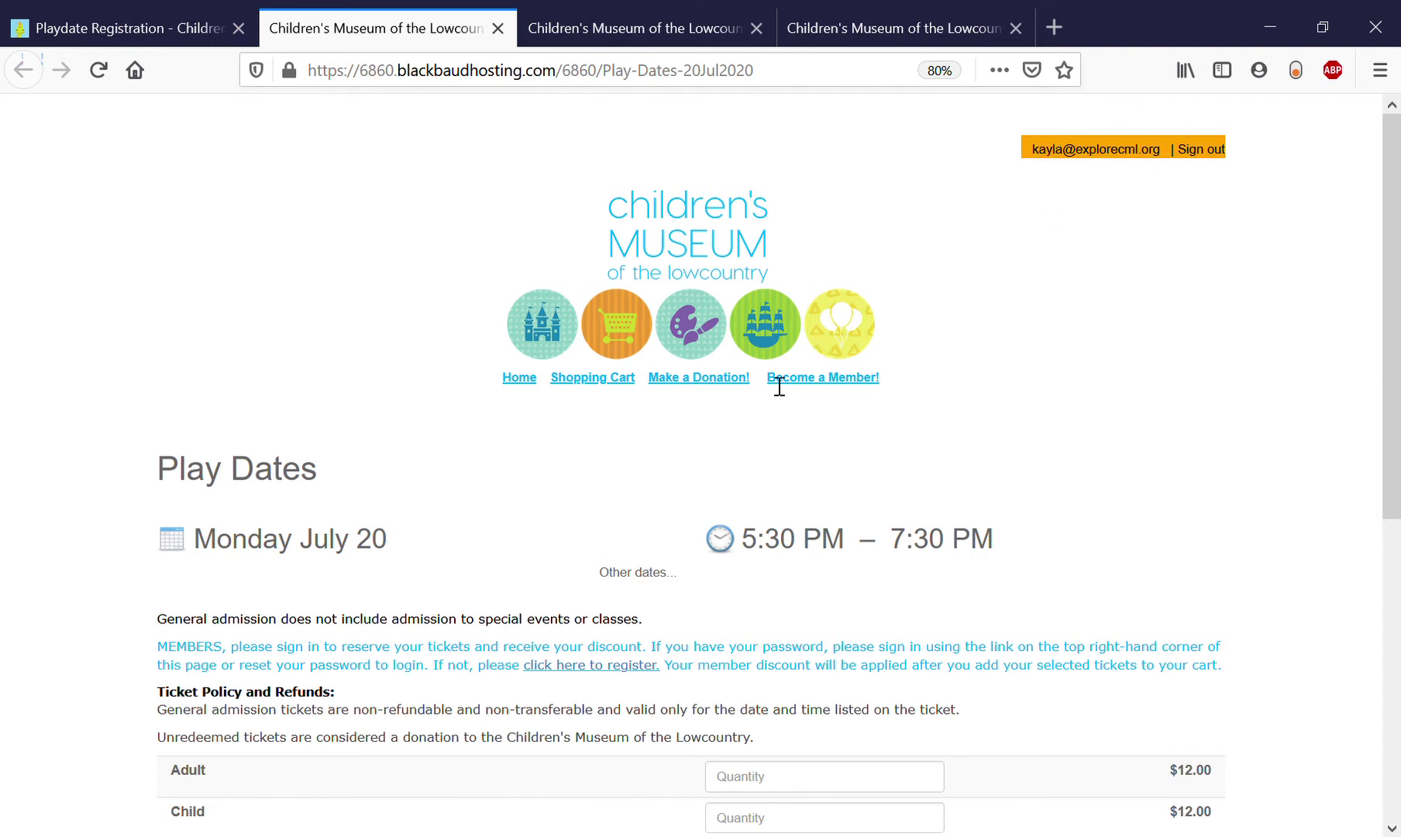
# Enter quantity 2 for Adult Member and 2 for Child Member tickets, then register.
pyautogui.scroll(-3, 591, 478)
pyautogui.scroll(-2, 591, 478)
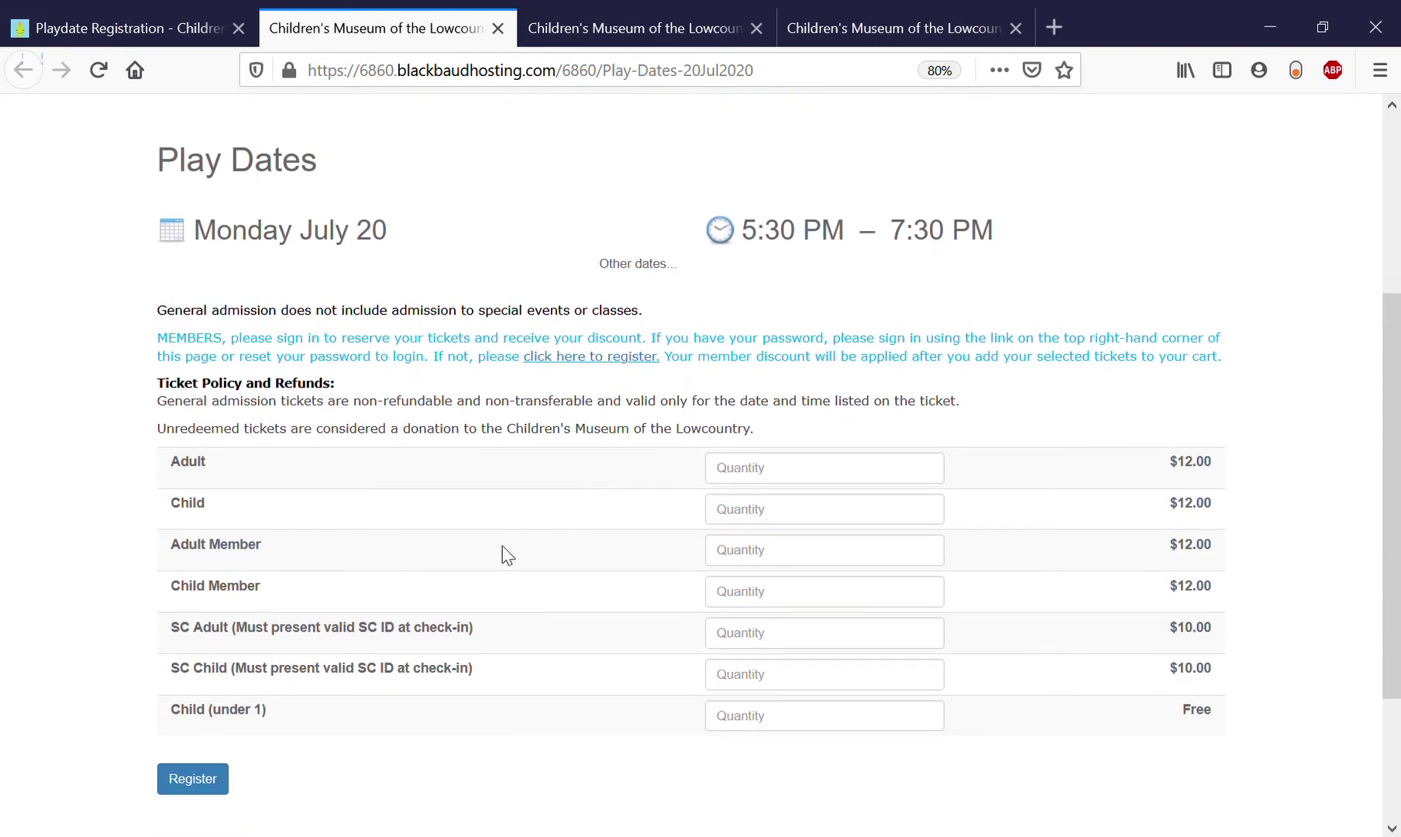
pyautogui.scroll(-2, 503, 547)
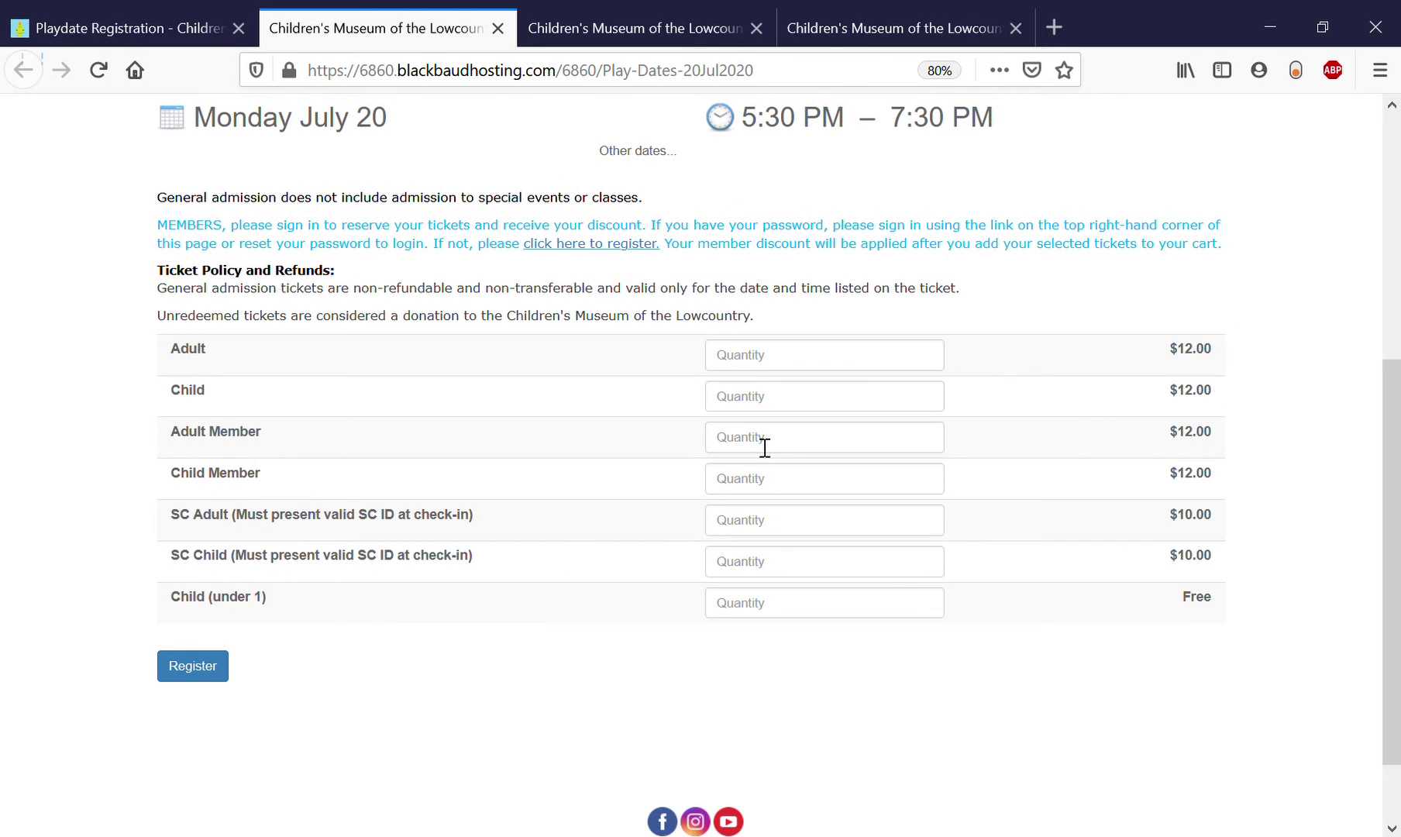
pyautogui.click(765, 448)
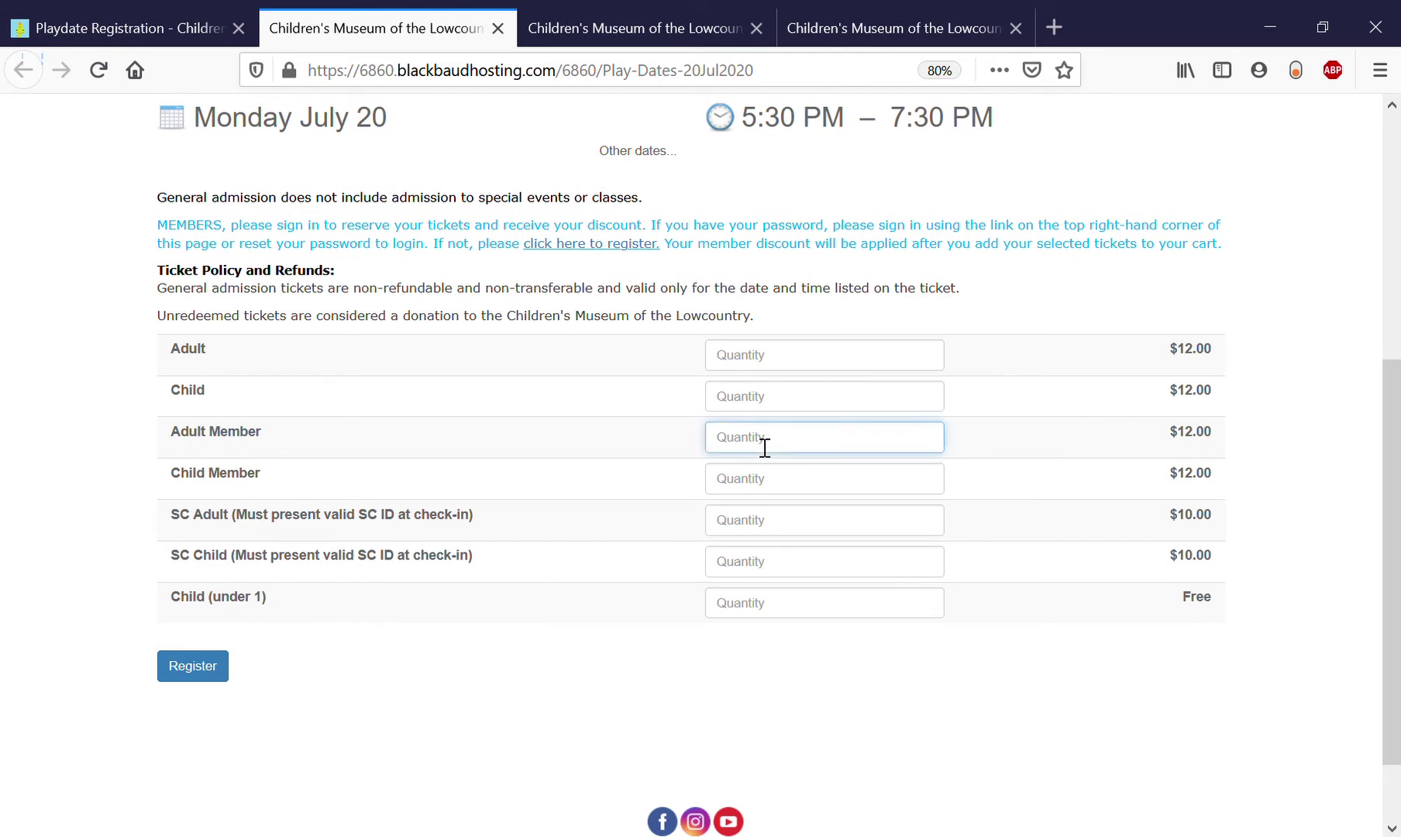
pyautogui.write('2')
pyautogui.click(746, 491)
pyautogui.write('2')
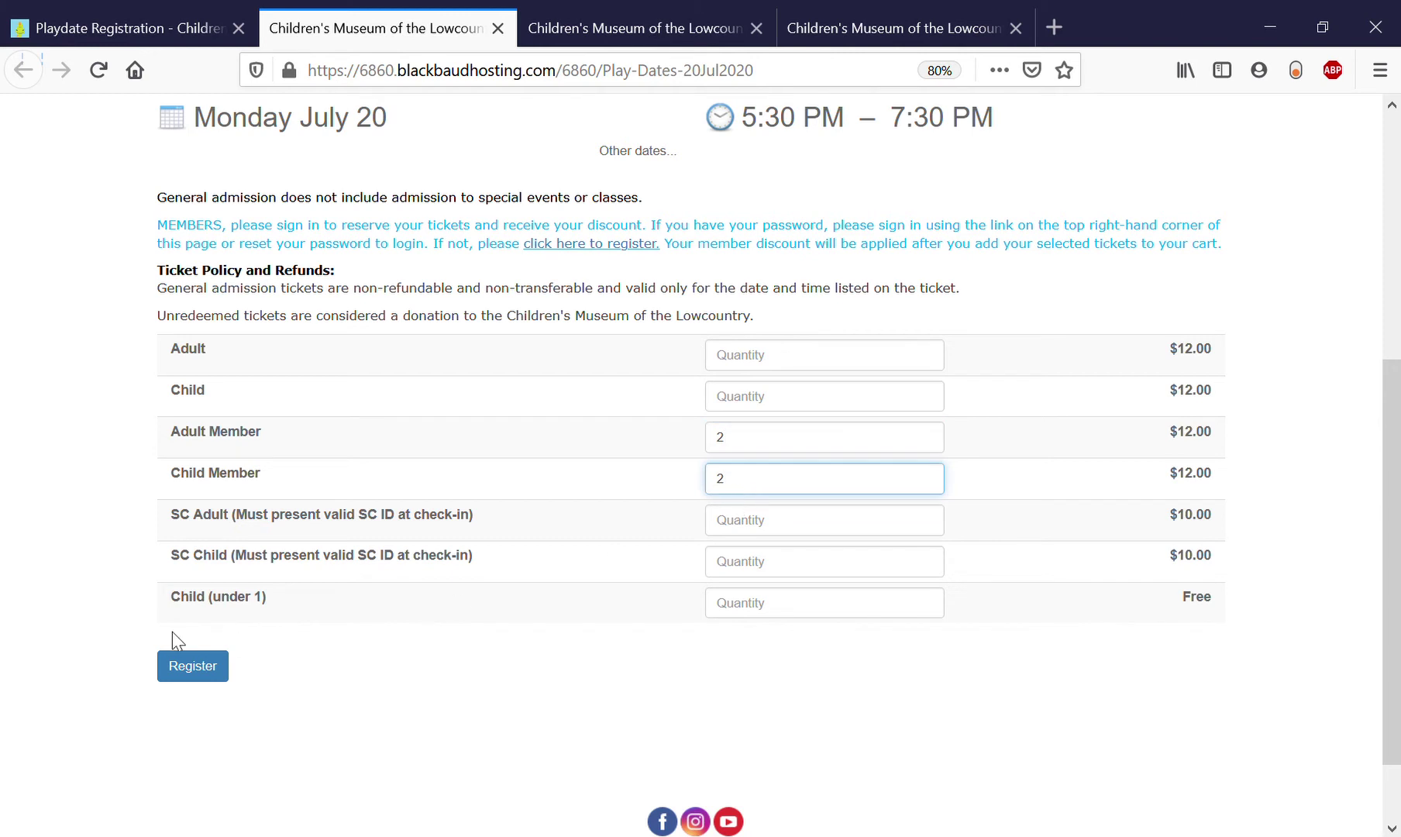
pyautogui.click(210, 674)
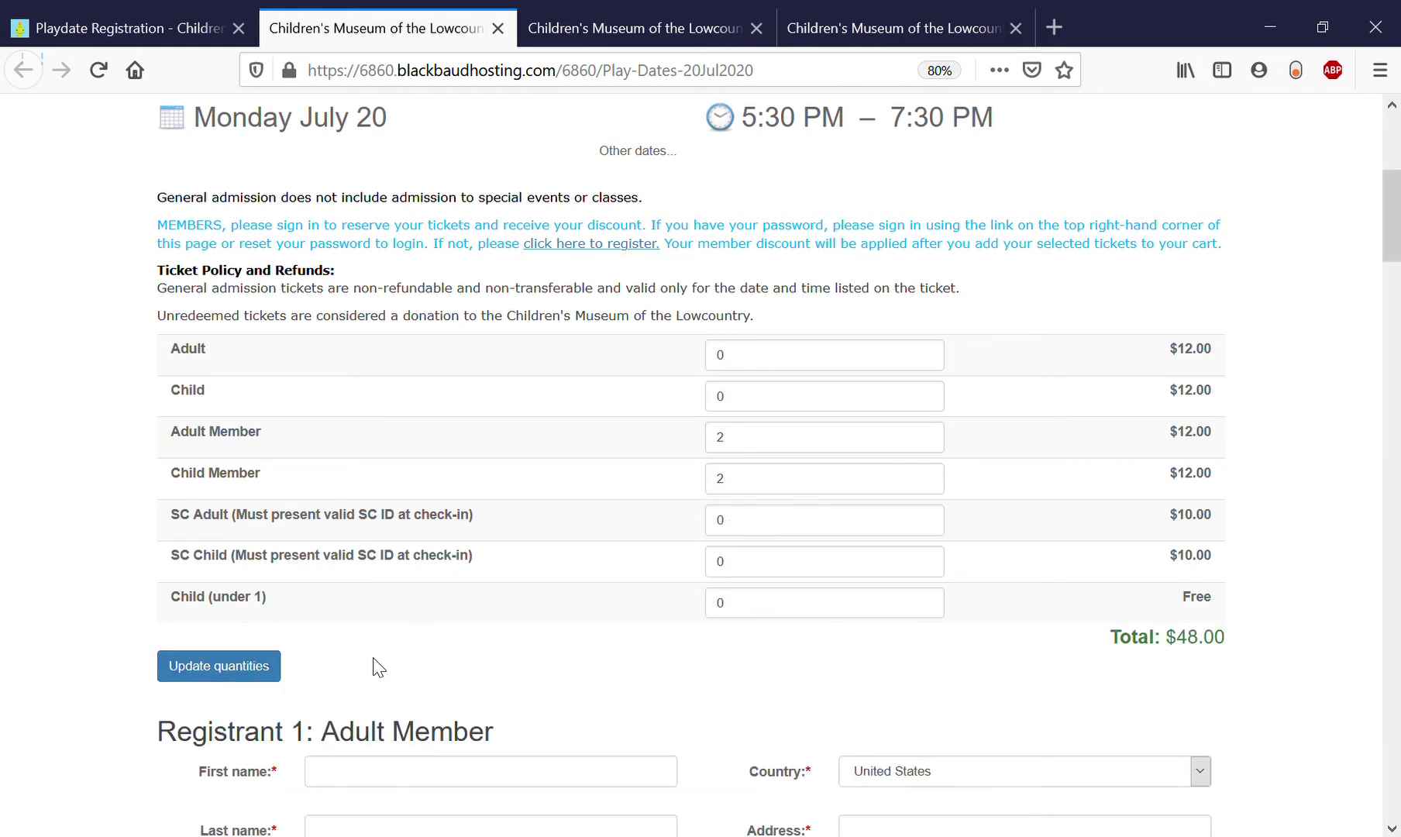
# Enter Registrant 1's first and last name.
pyautogui.scroll(-2, 375, 666)
pyautogui.scroll(-6, 386, 670)
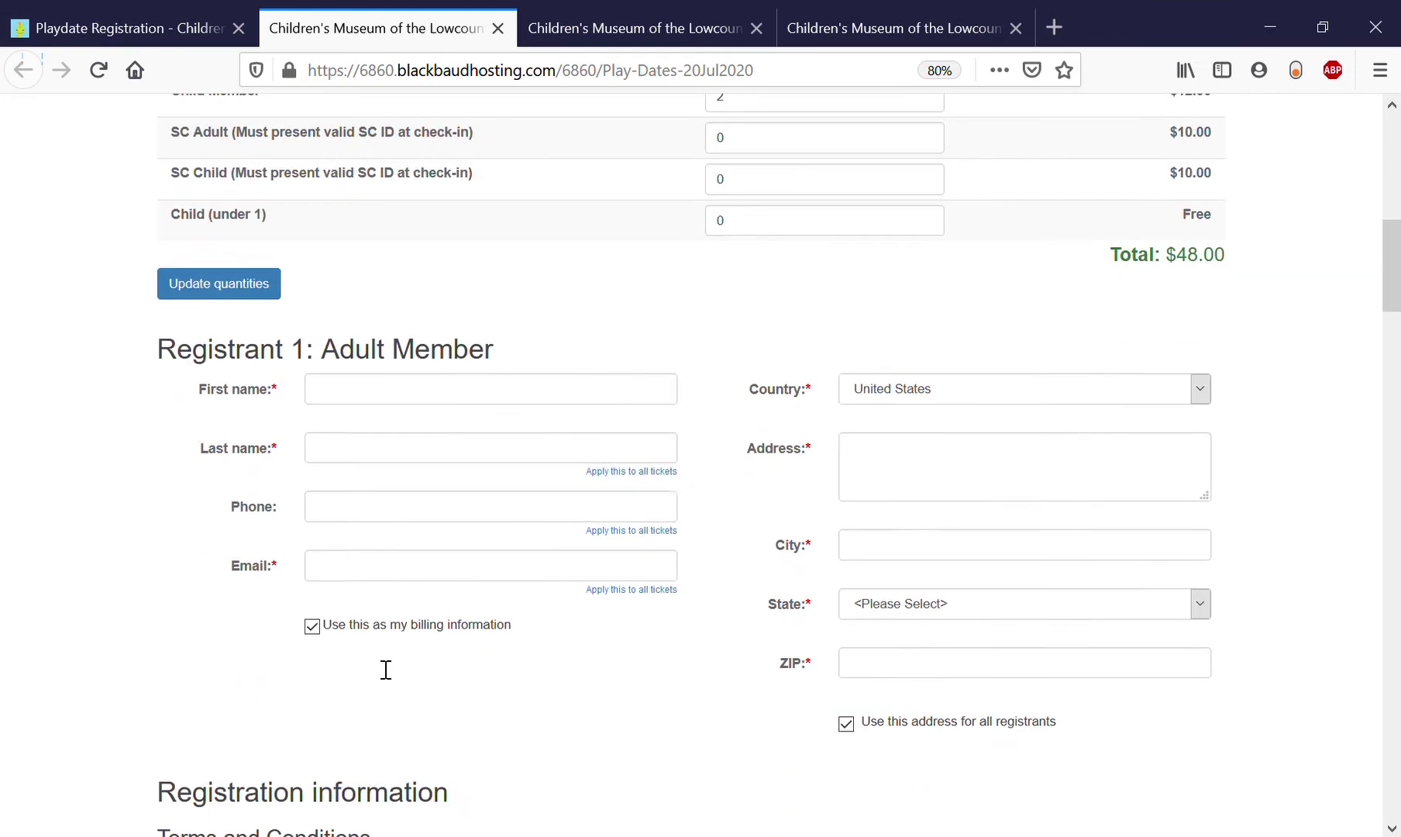
pyautogui.scroll(2, 386, 669)
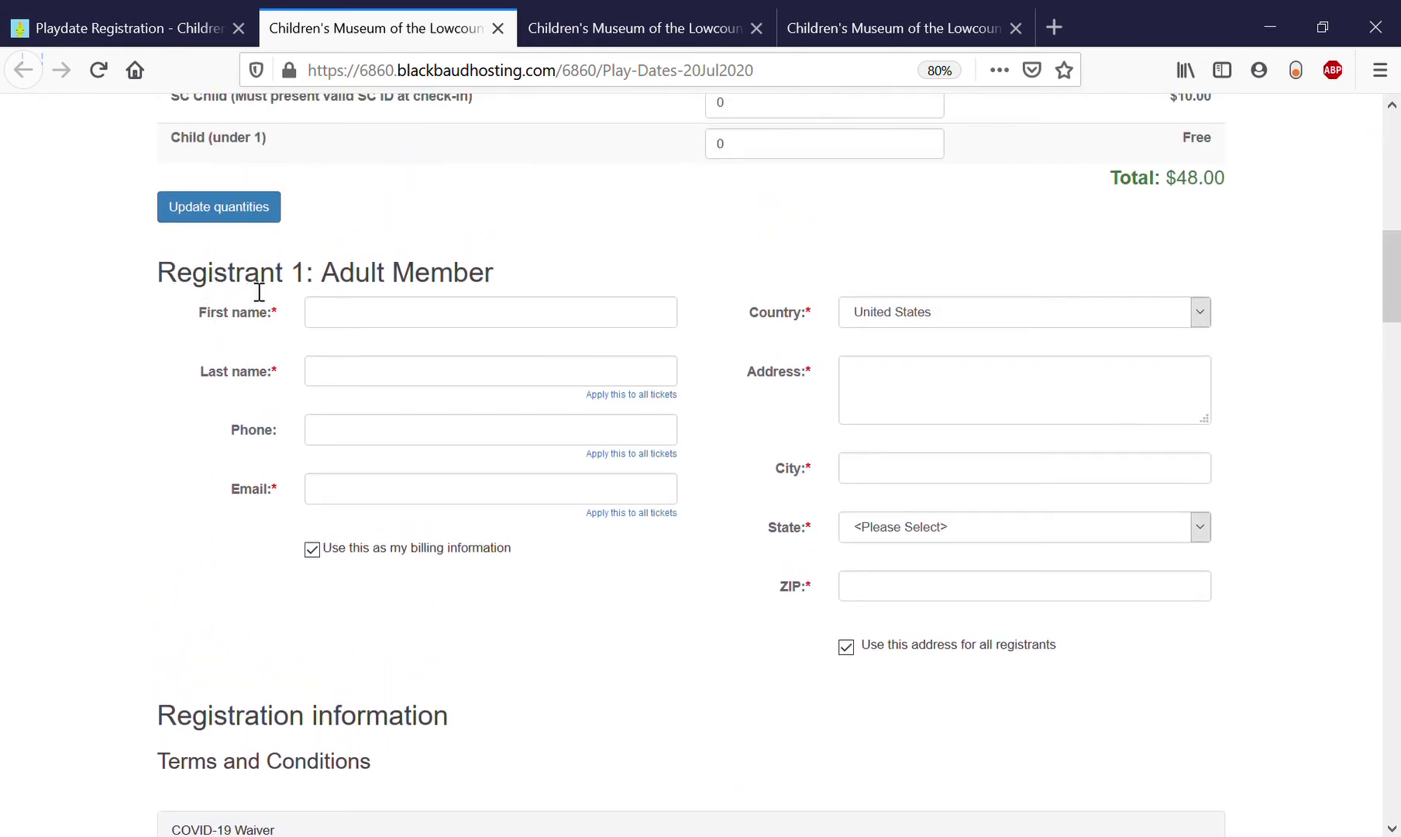
pyautogui.click(387, 325)
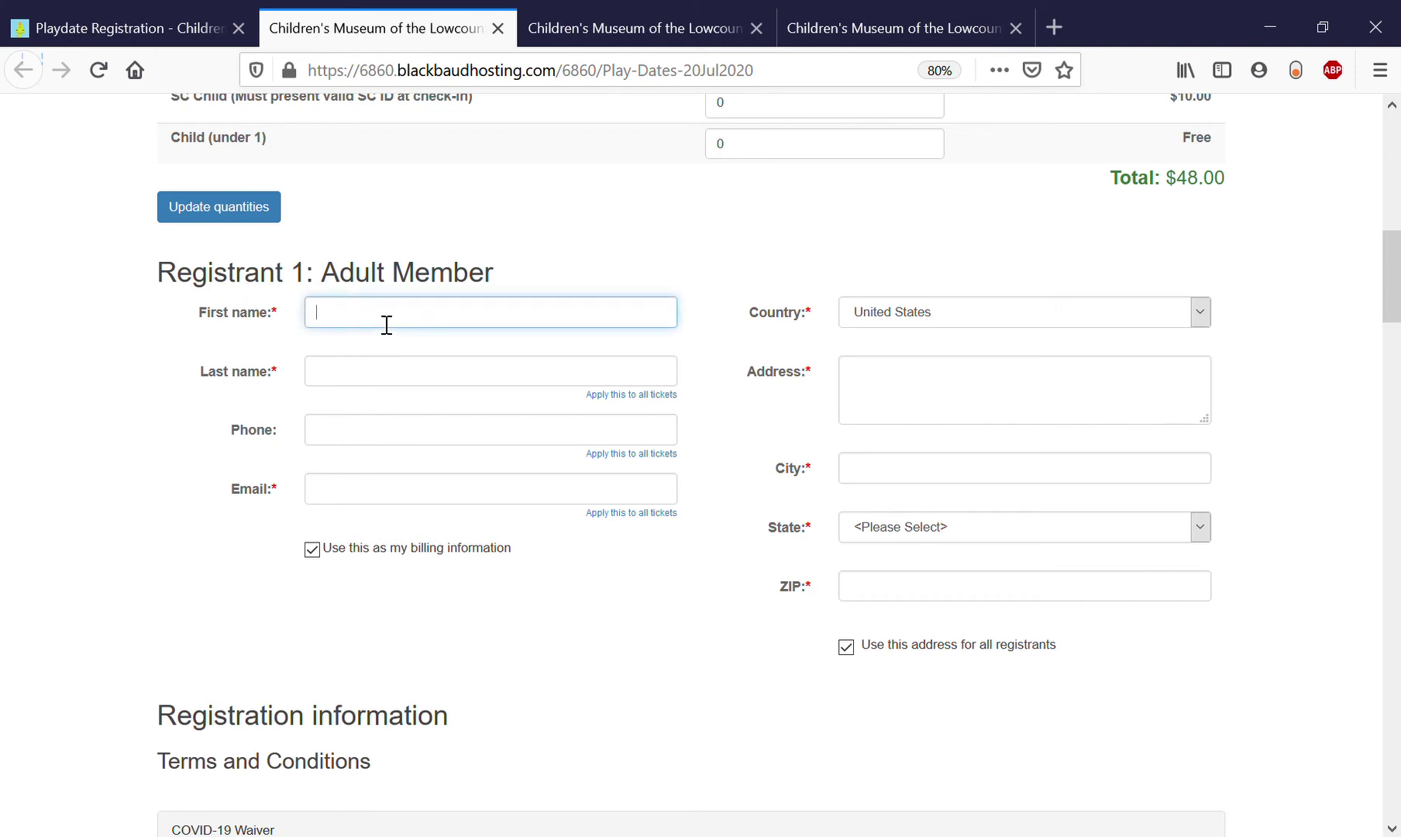
pyautogui.click(347, 380)
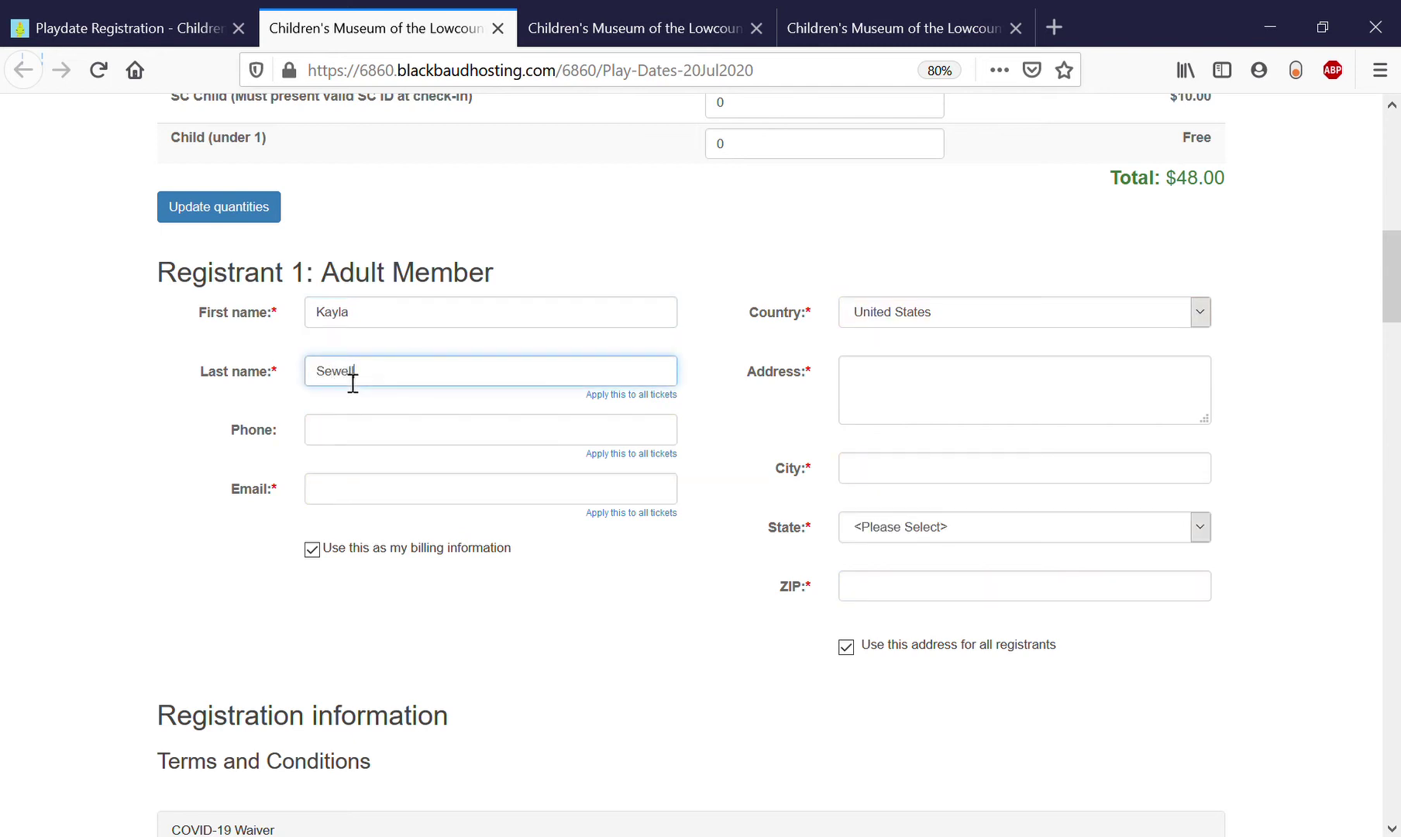
# Enter Registrant 1's street address and confirm the autofilled contact details.
pyautogui.click(934, 405)
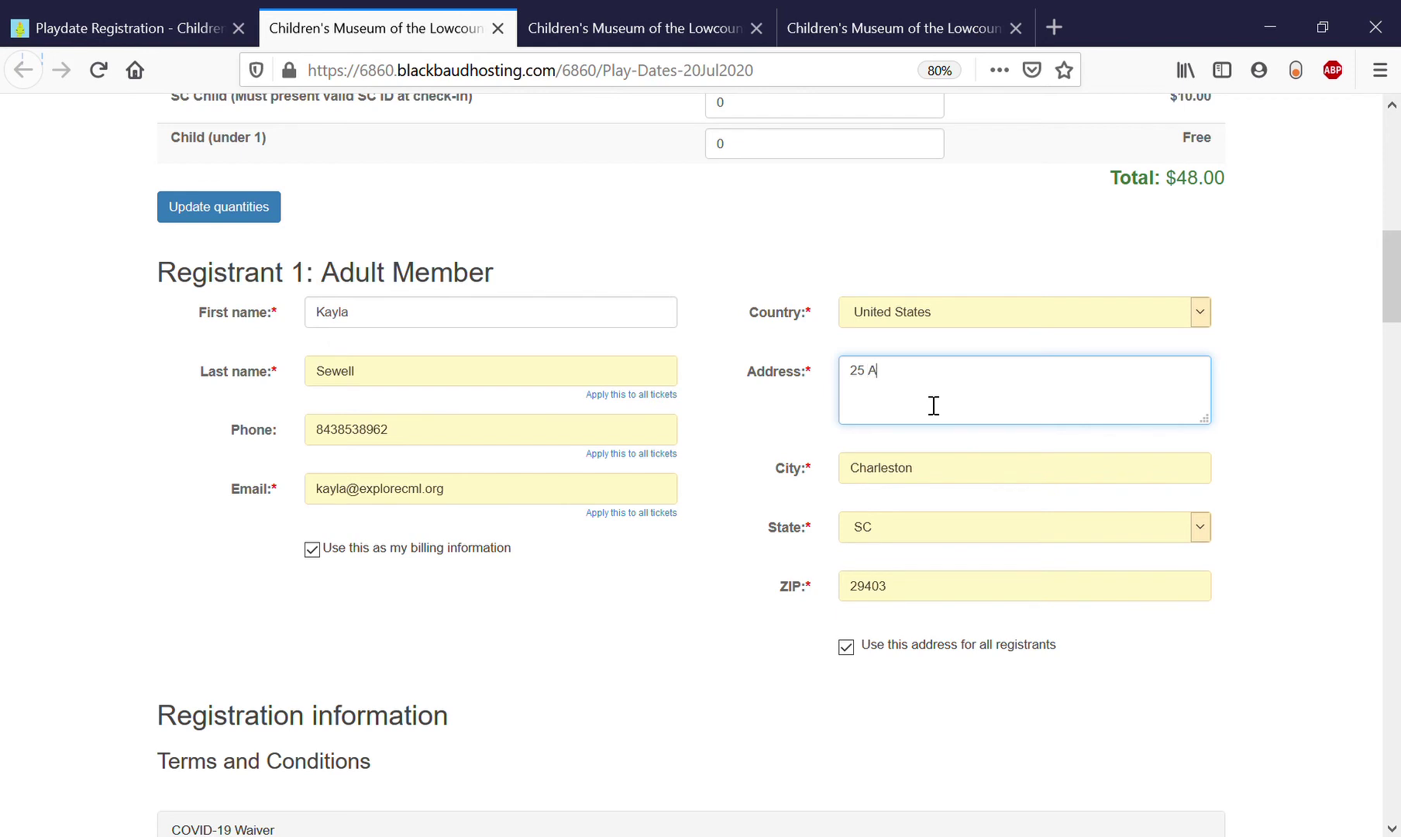
pyautogui.click(694, 566)
pyautogui.click(504, 500)
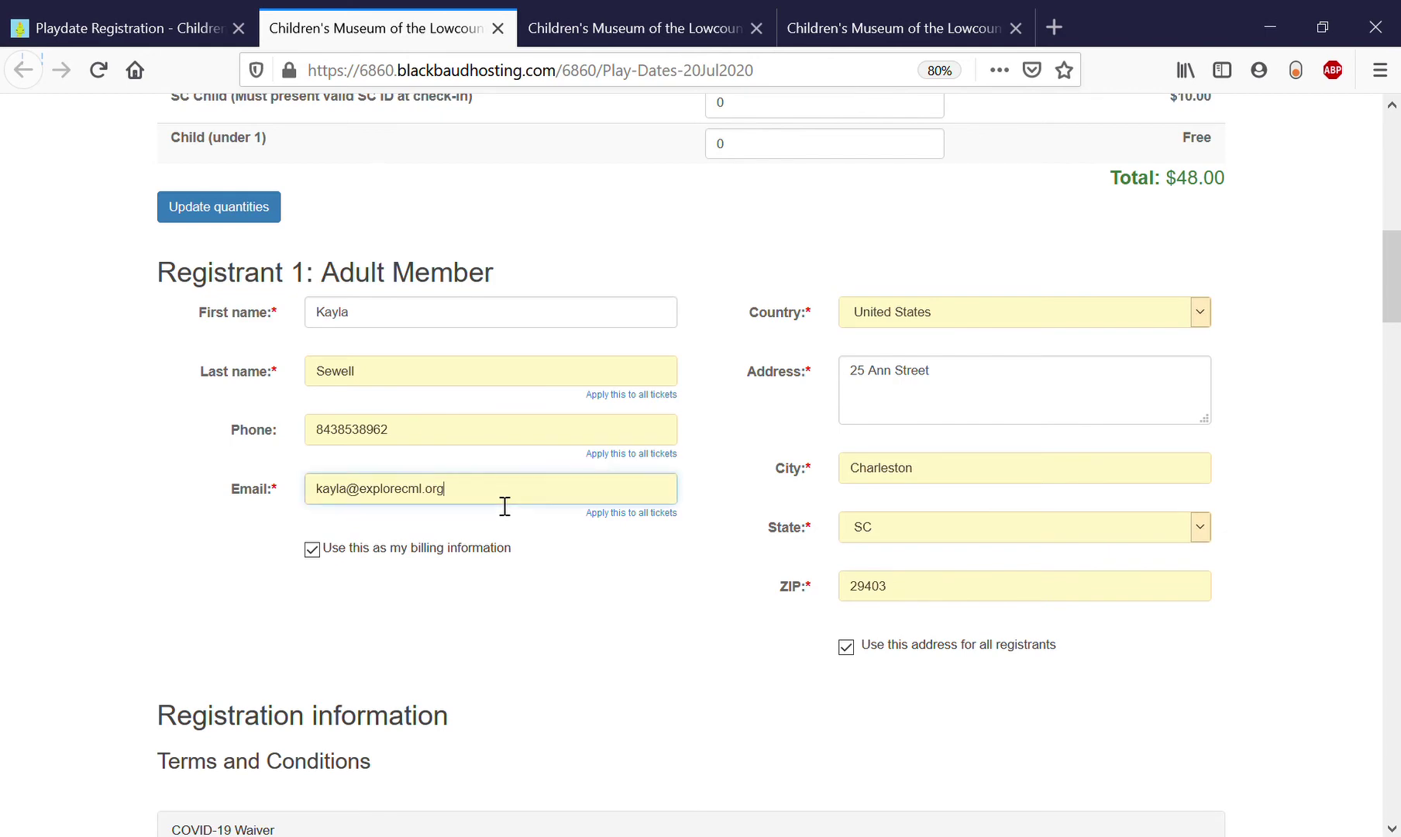
pyautogui.click(573, 608)
pyautogui.scroll(-5, 575, 613)
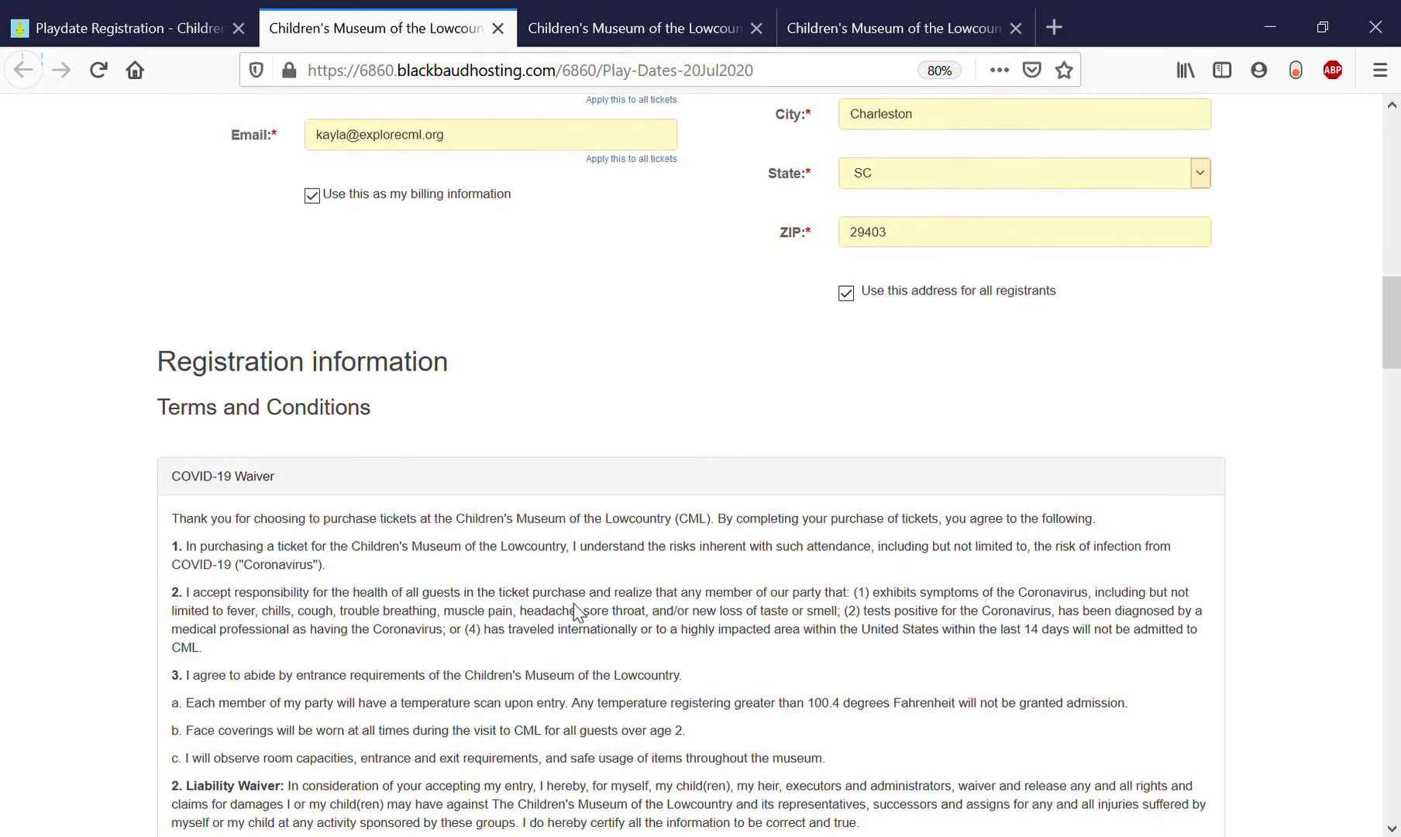
pyautogui.scroll(-3, 581, 614)
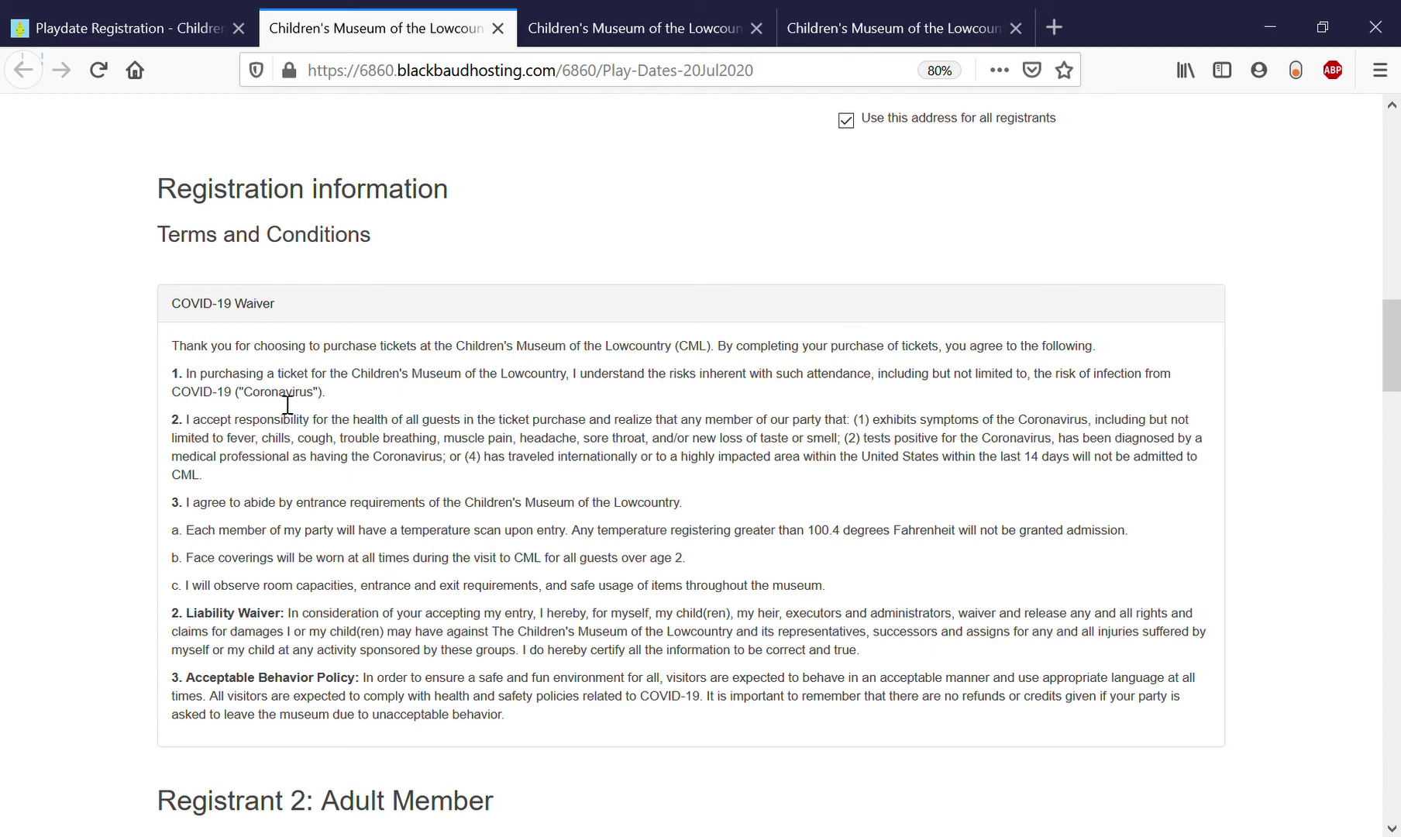
pyautogui.scroll(-5, 333, 521)
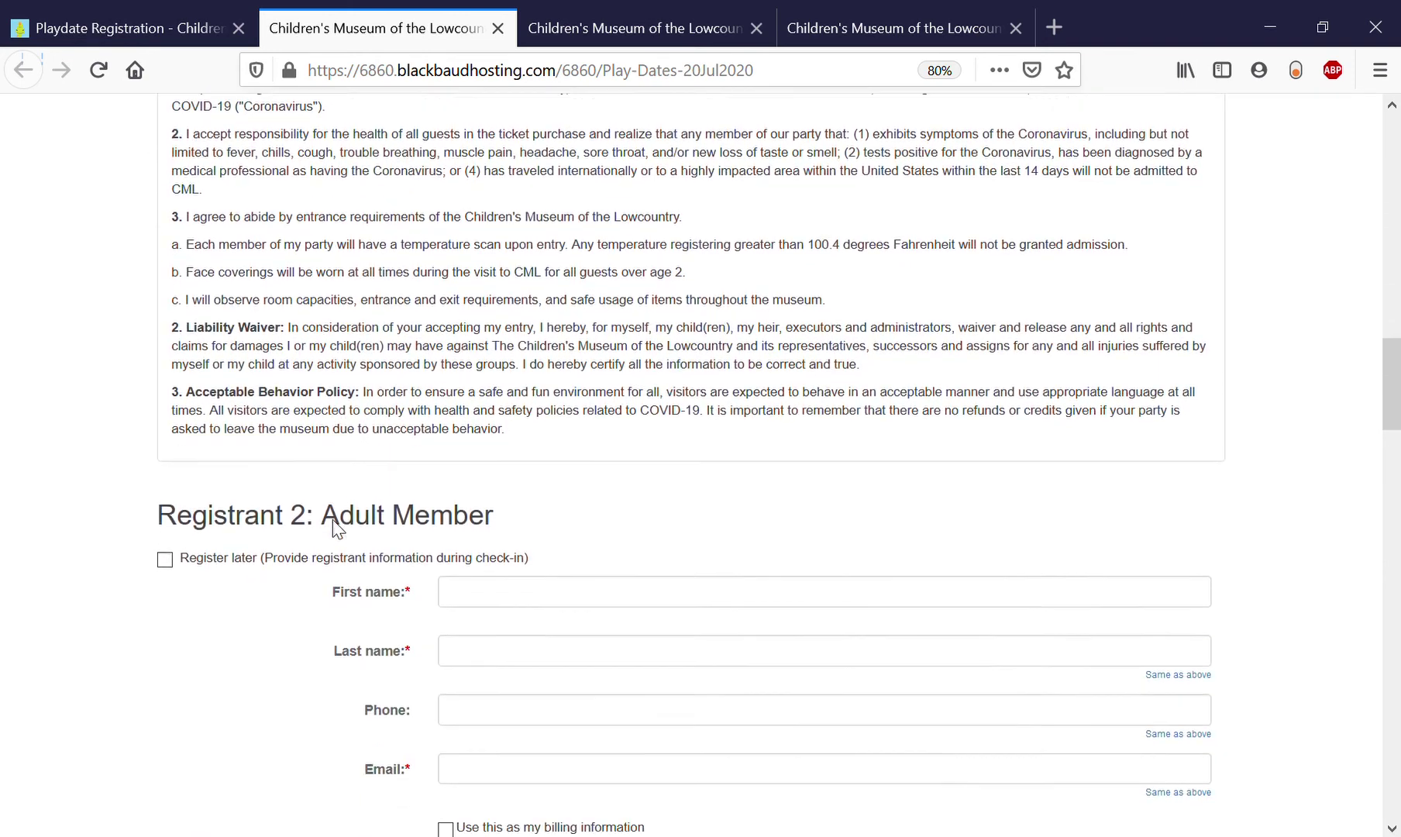
pyautogui.scroll(-1, 334, 528)
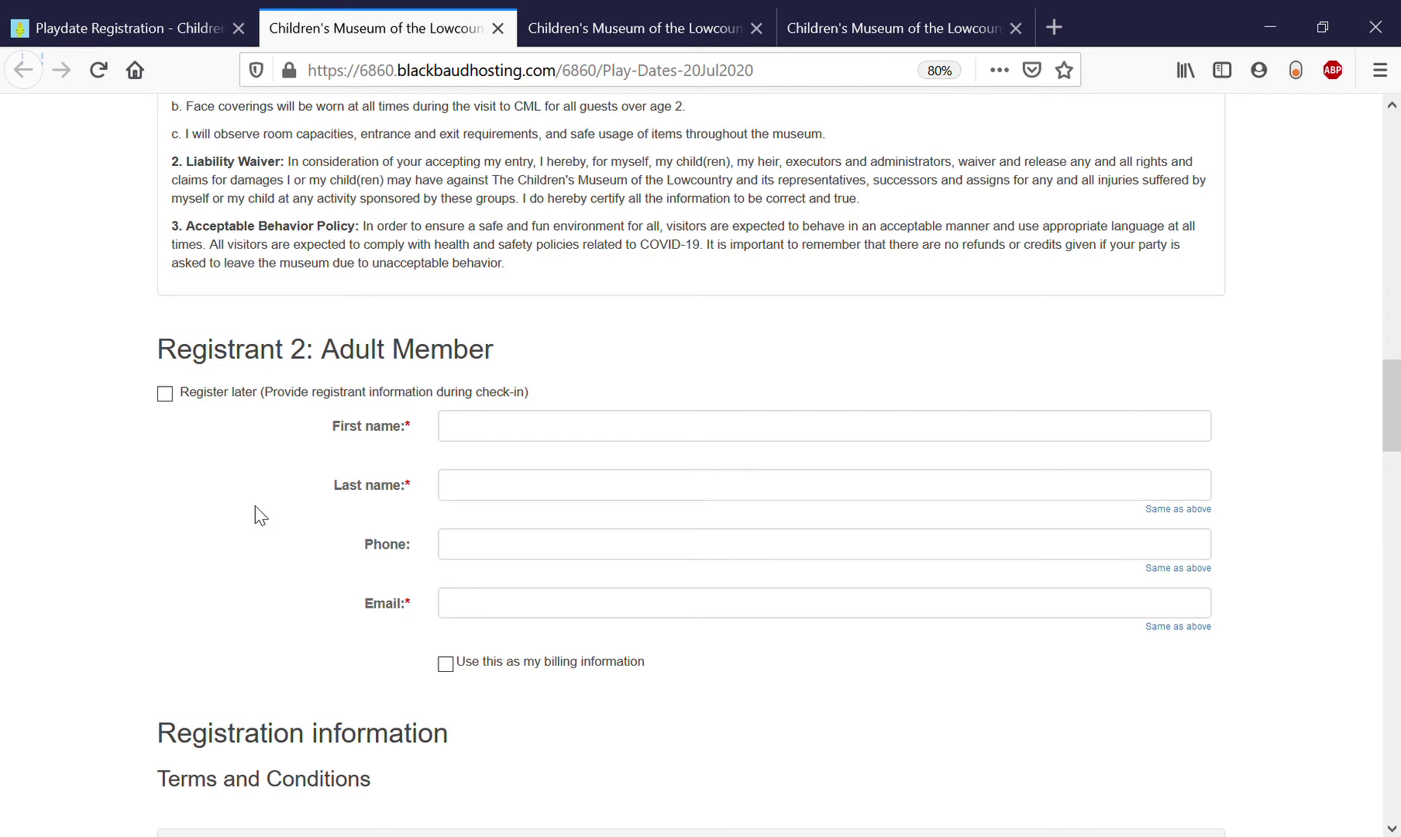
# Mark Registrants 2, 3 and 4 as Register later and add the tickets to the cart.
pyautogui.click(165, 394)
pyautogui.click(166, 489)
pyautogui.scroll(-2, 171, 496)
pyautogui.click(169, 421)
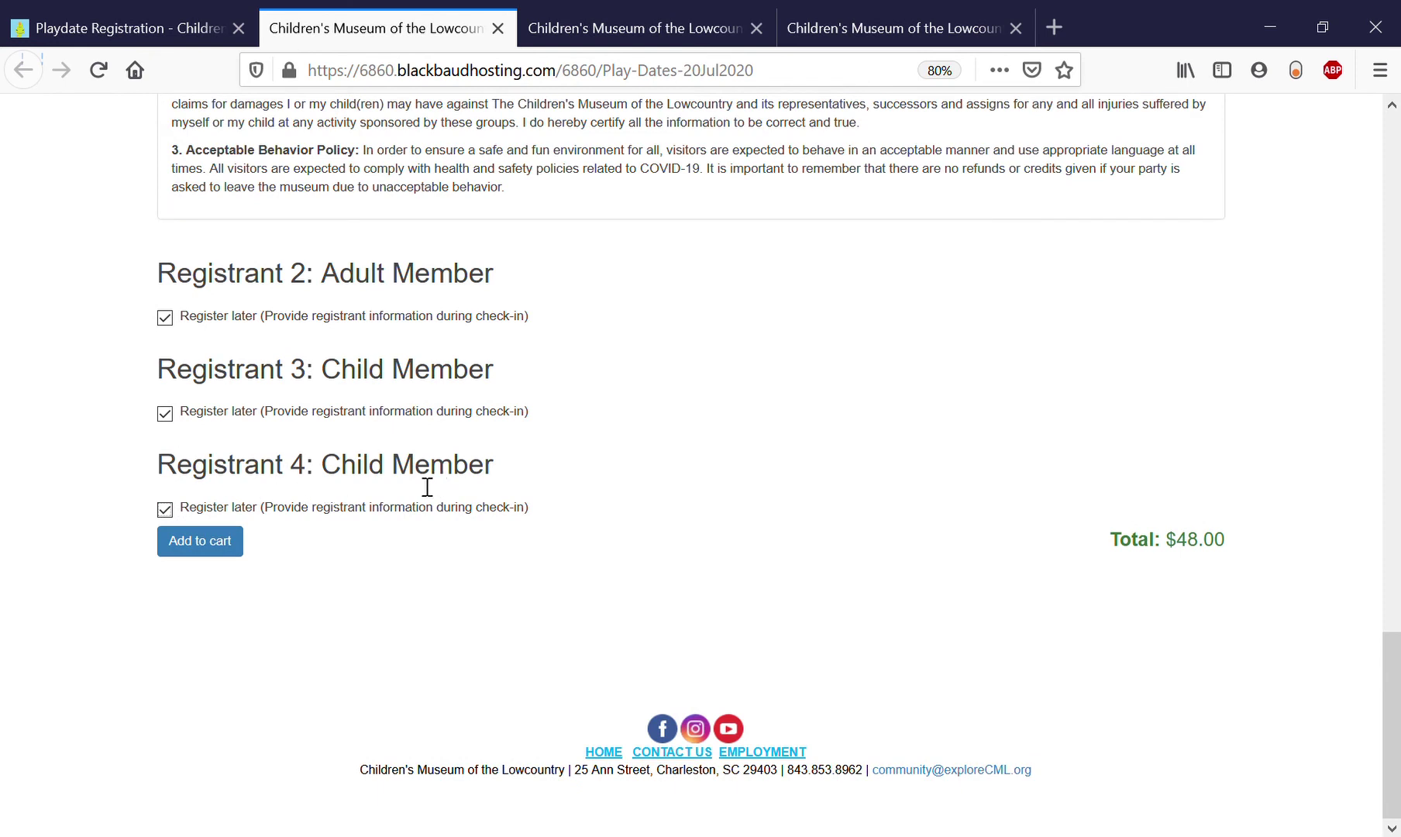
pyautogui.click(213, 550)
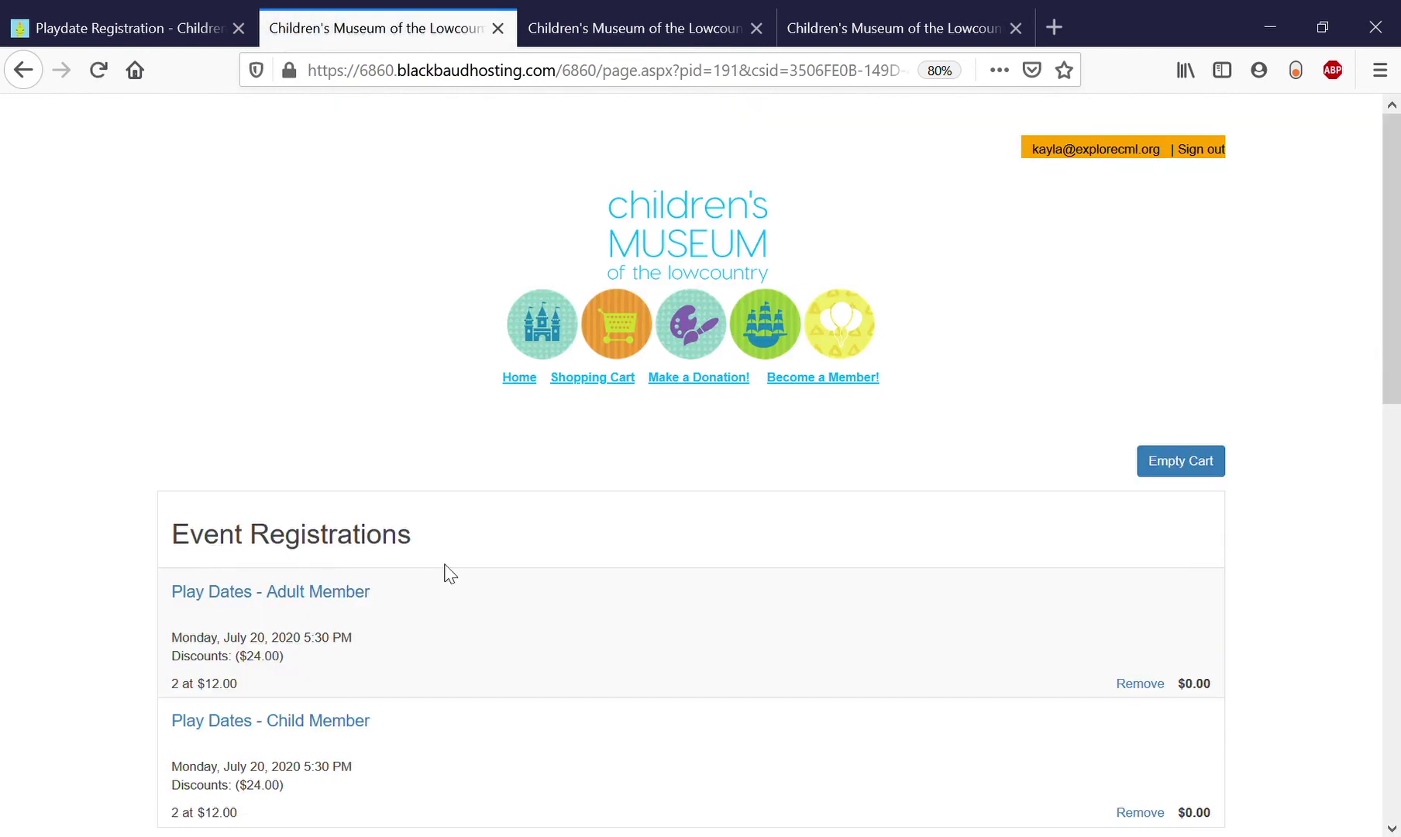
# Review the $0.00 cart of adult and child member tickets and focus the donation amount field.
pyautogui.scroll(-3, 448, 574)
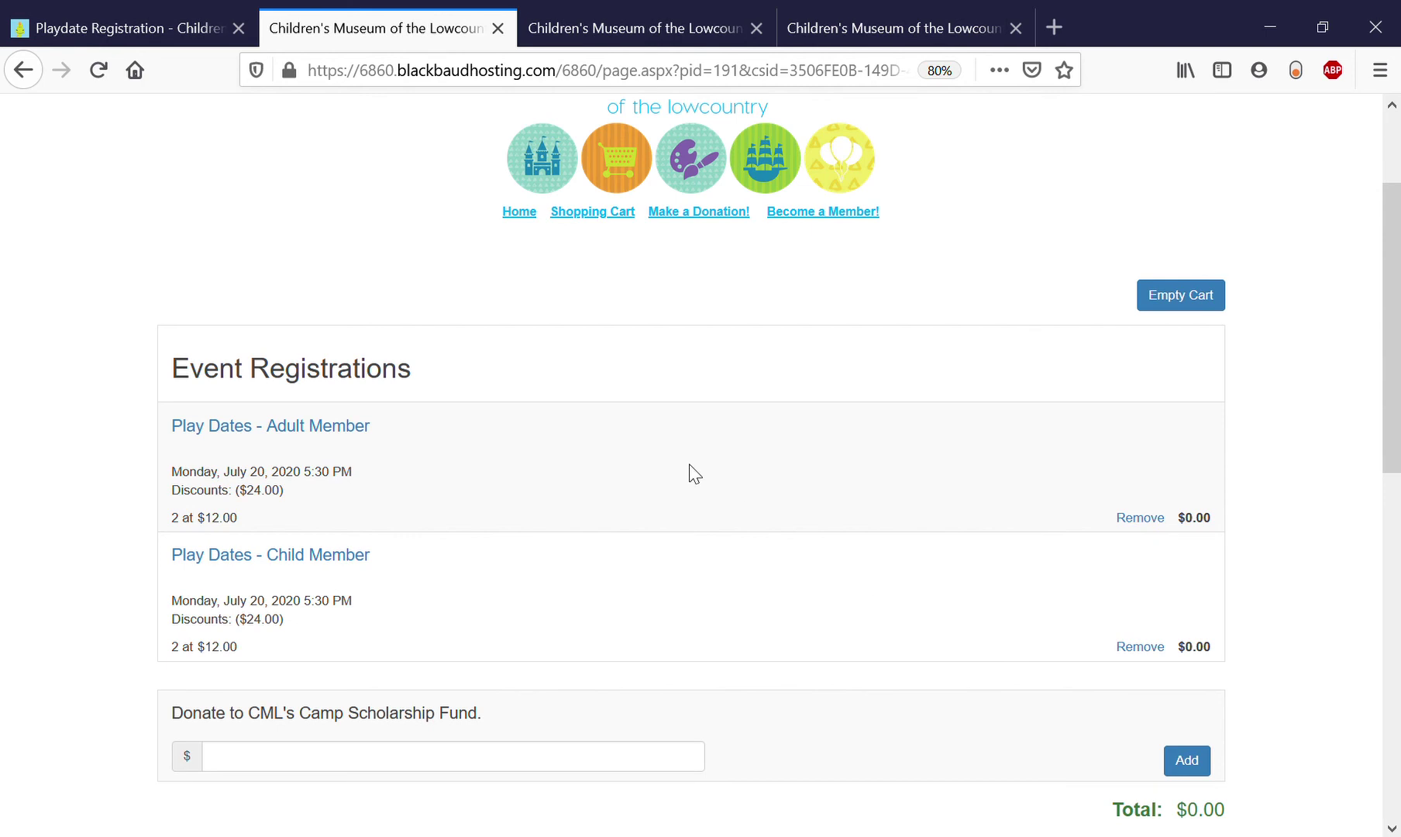
pyautogui.scroll(-3, 694, 473)
pyautogui.scroll(2, 694, 473)
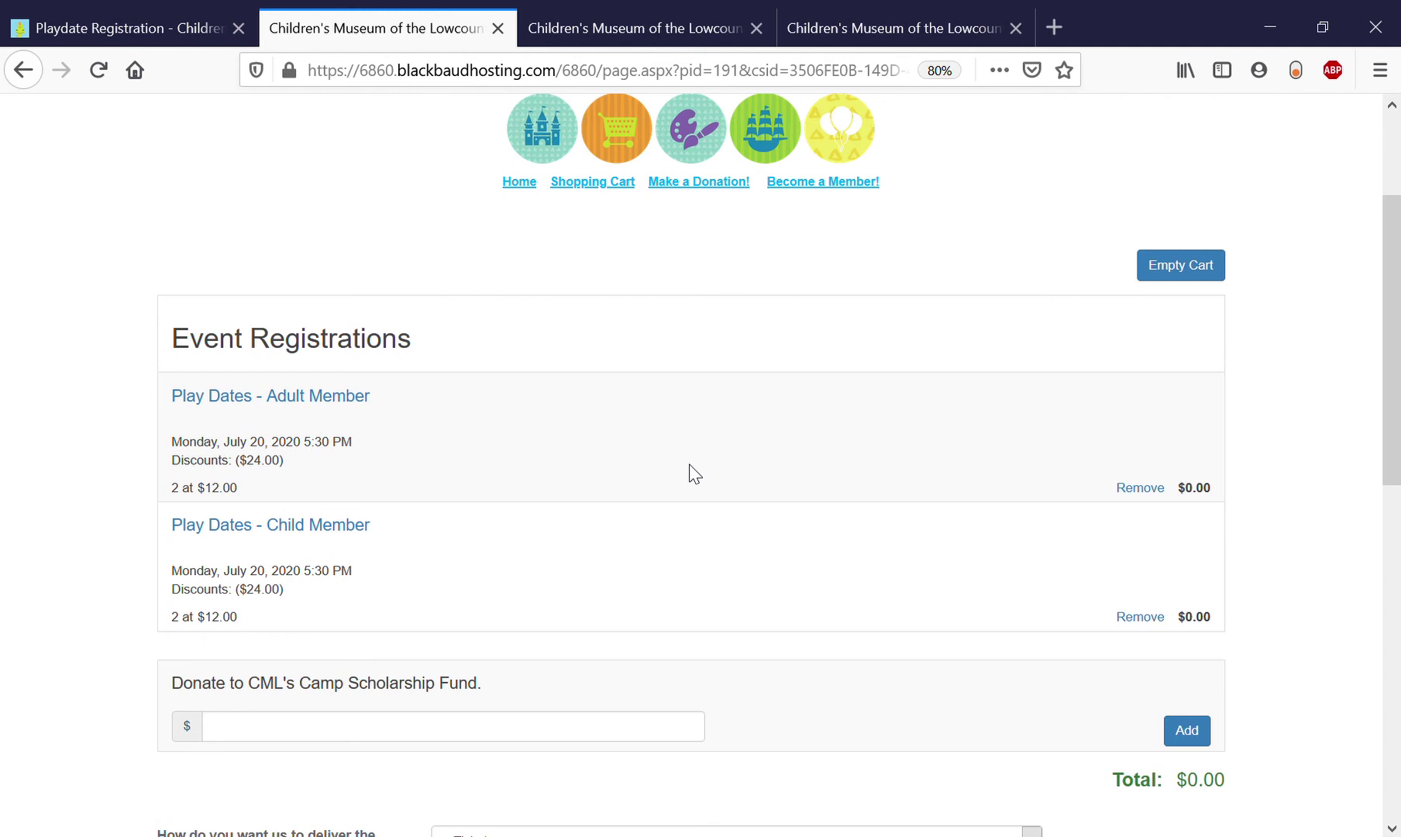
pyautogui.scroll(-3, 692, 473)
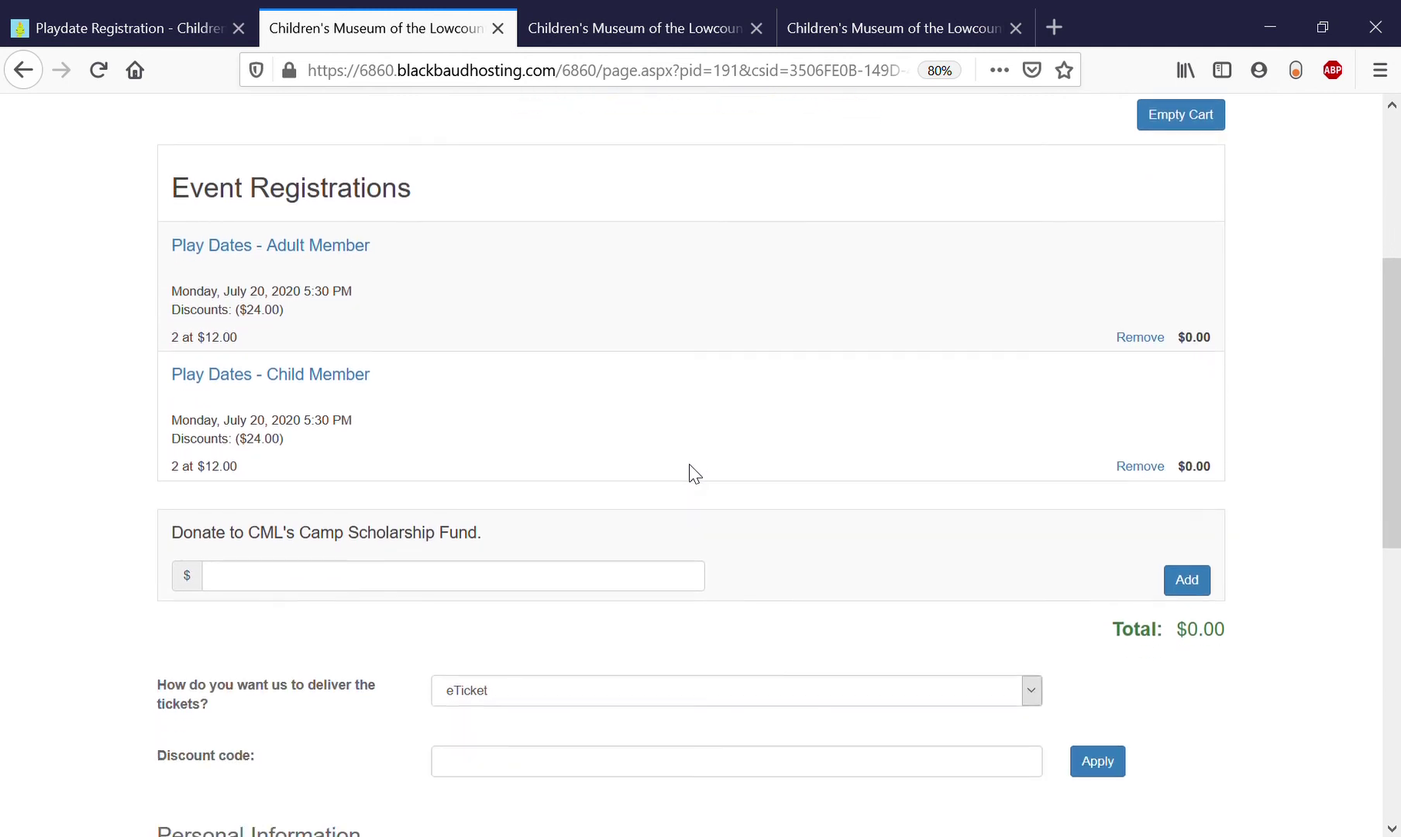
pyautogui.click(274, 594)
pyautogui.scroll(-4, 273, 594)
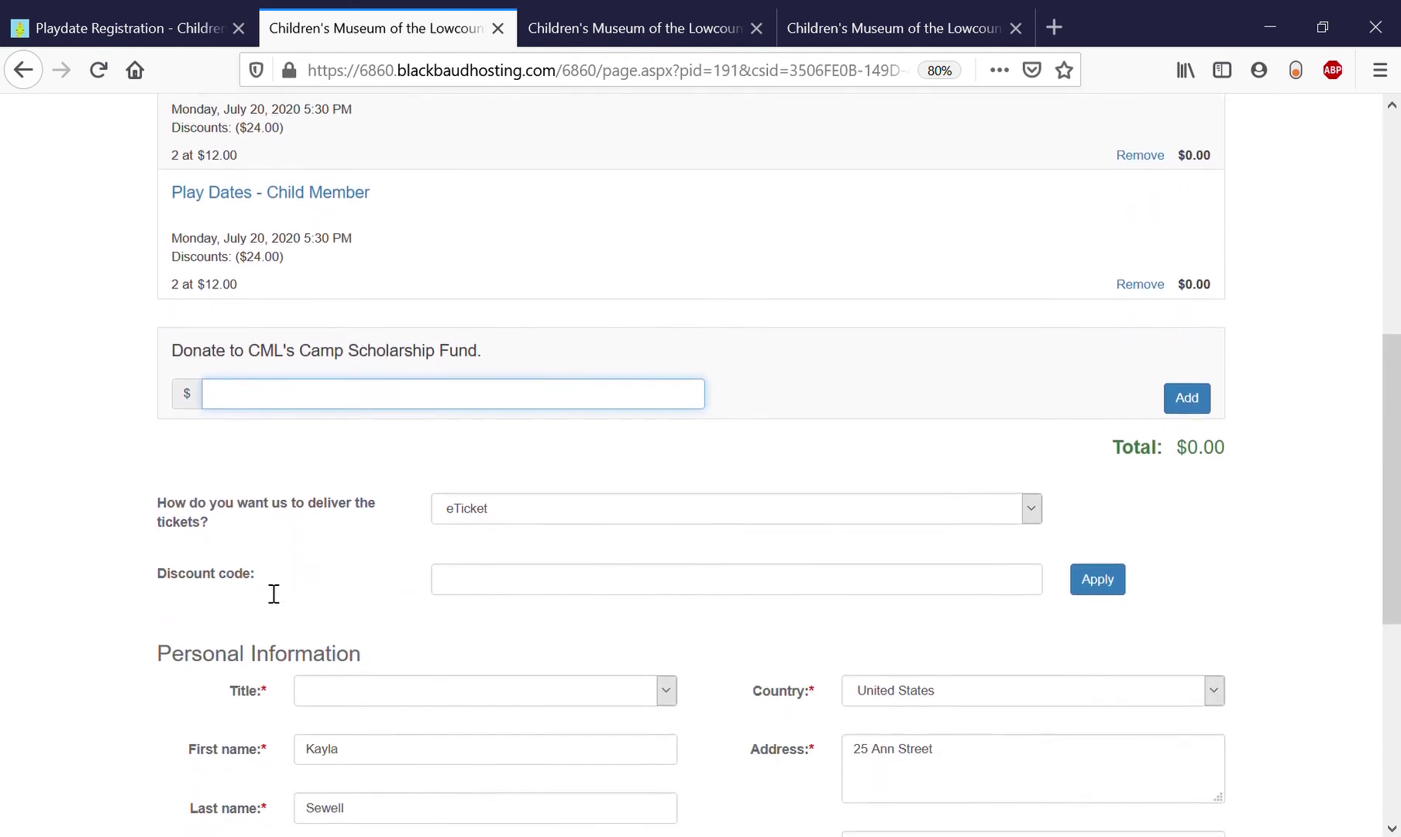
pyautogui.scroll(-1, 301, 540)
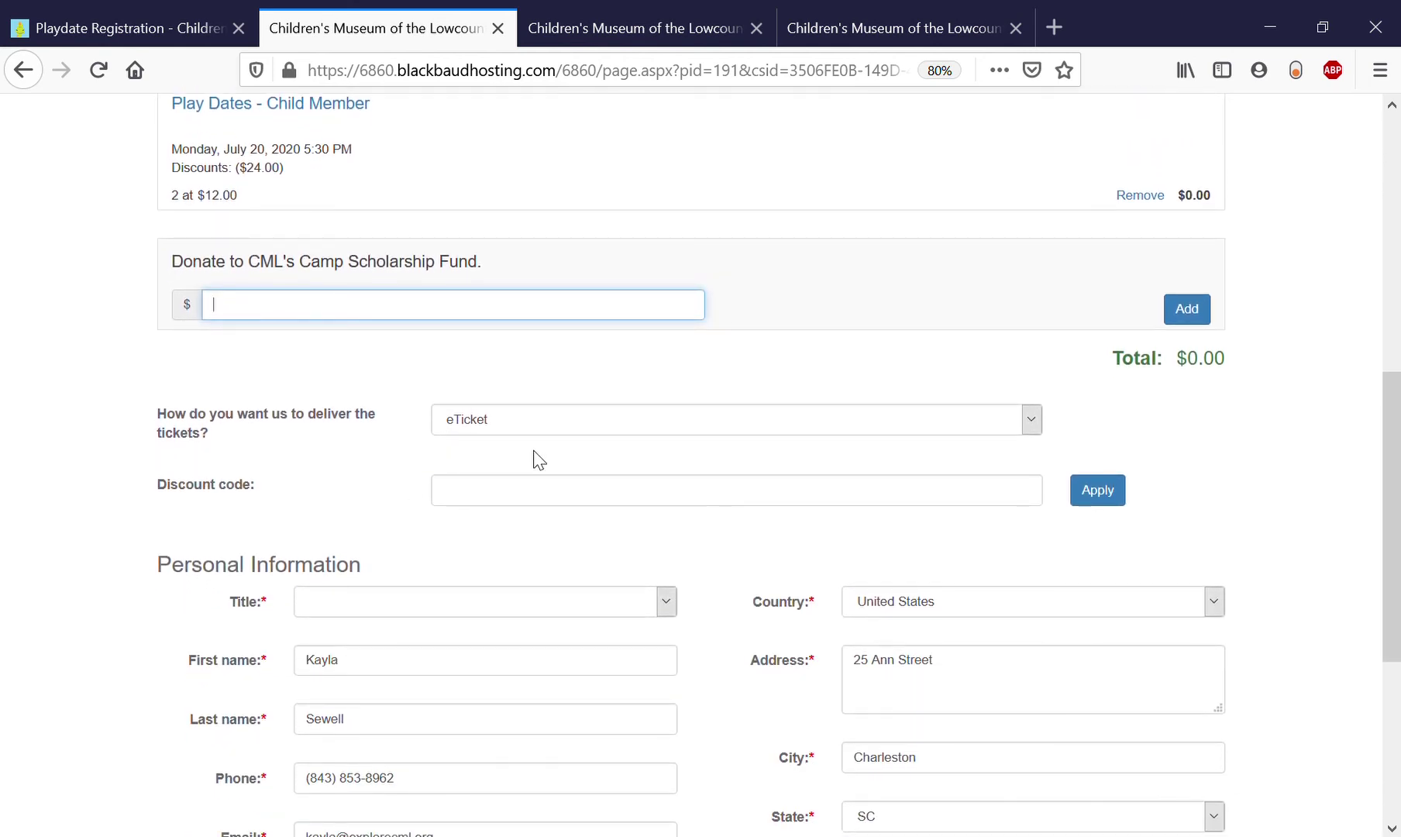
pyautogui.click(635, 422)
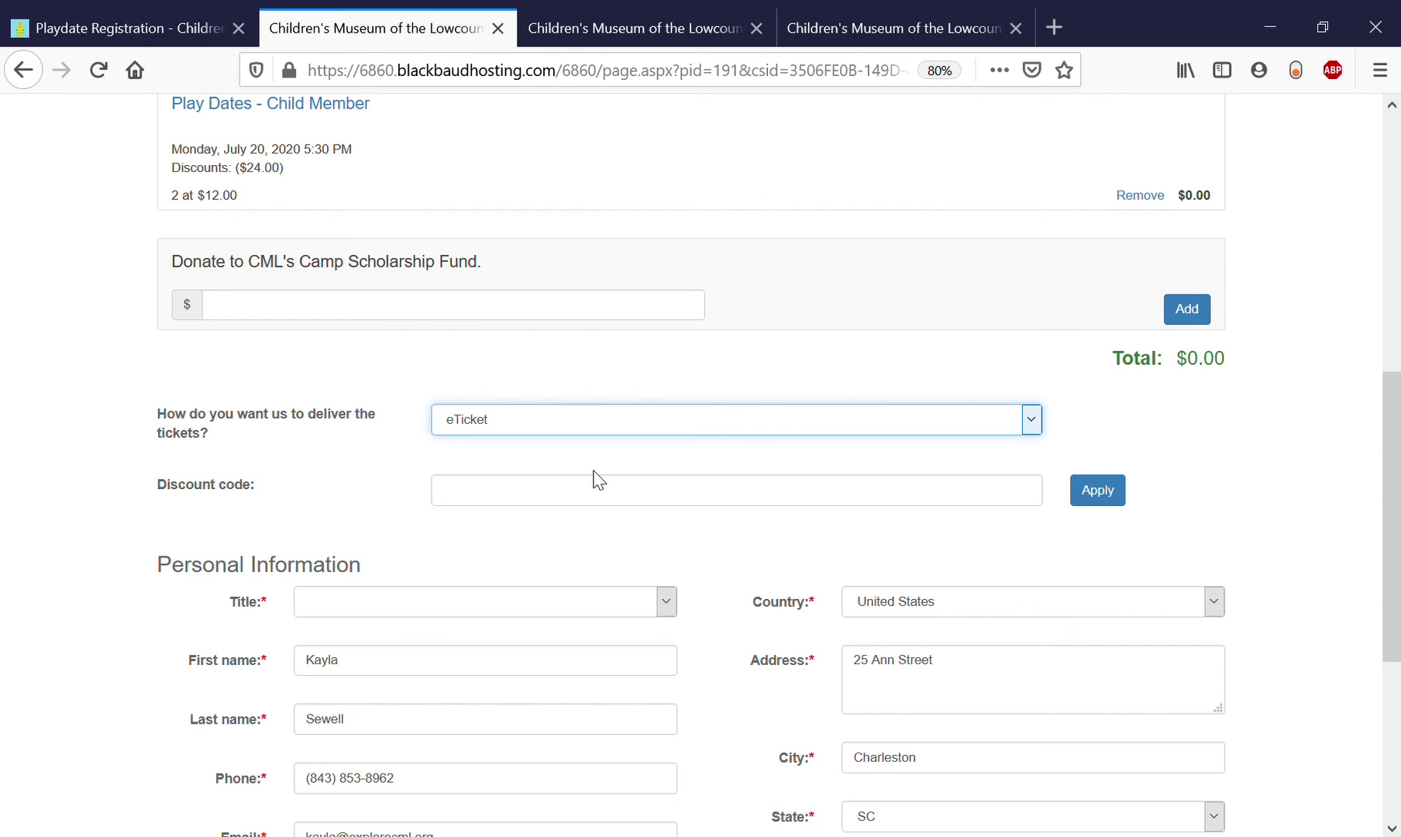
pyautogui.scroll(-3, 375, 562)
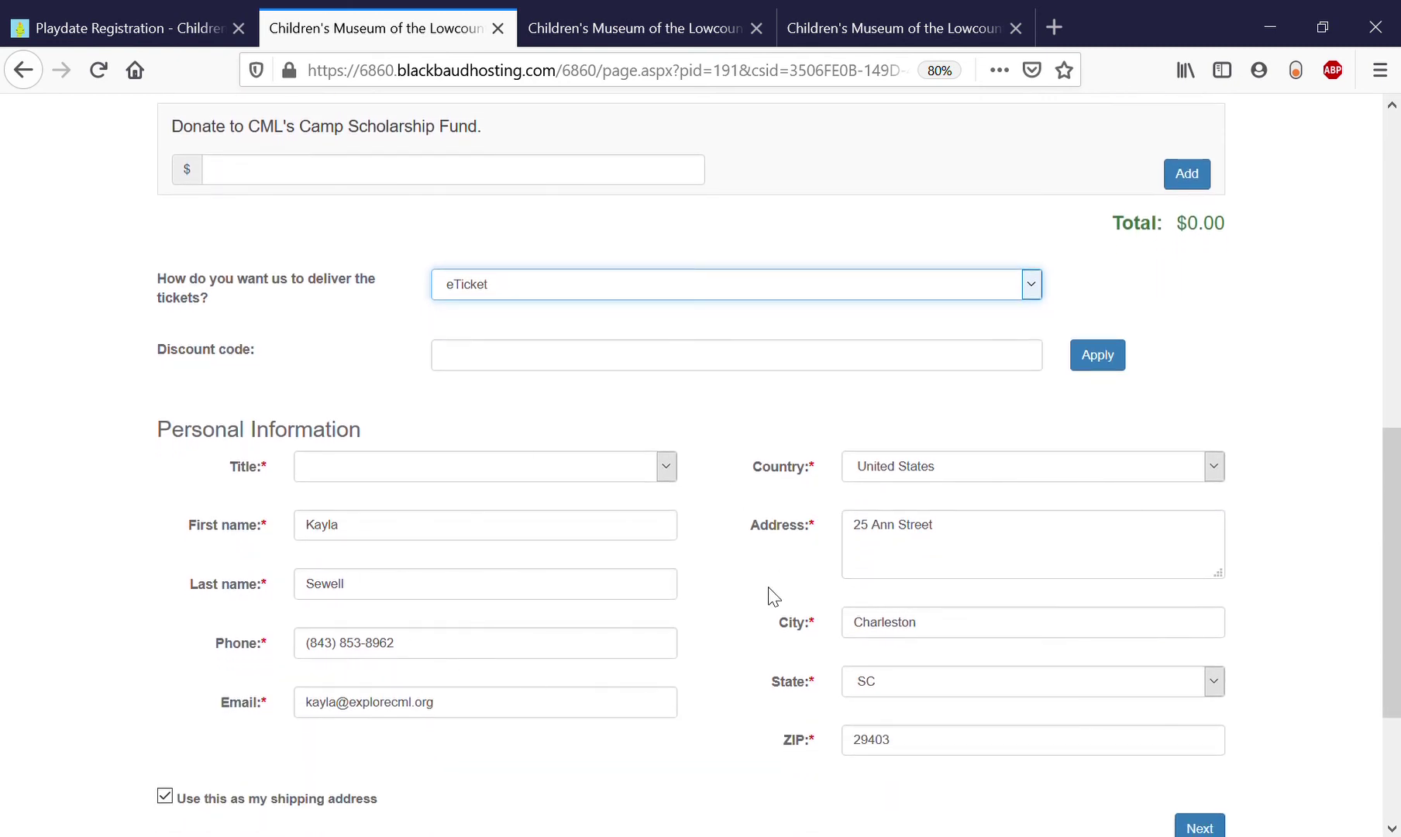
# Set the purchaser's title to Ms.
pyautogui.click(665, 466)
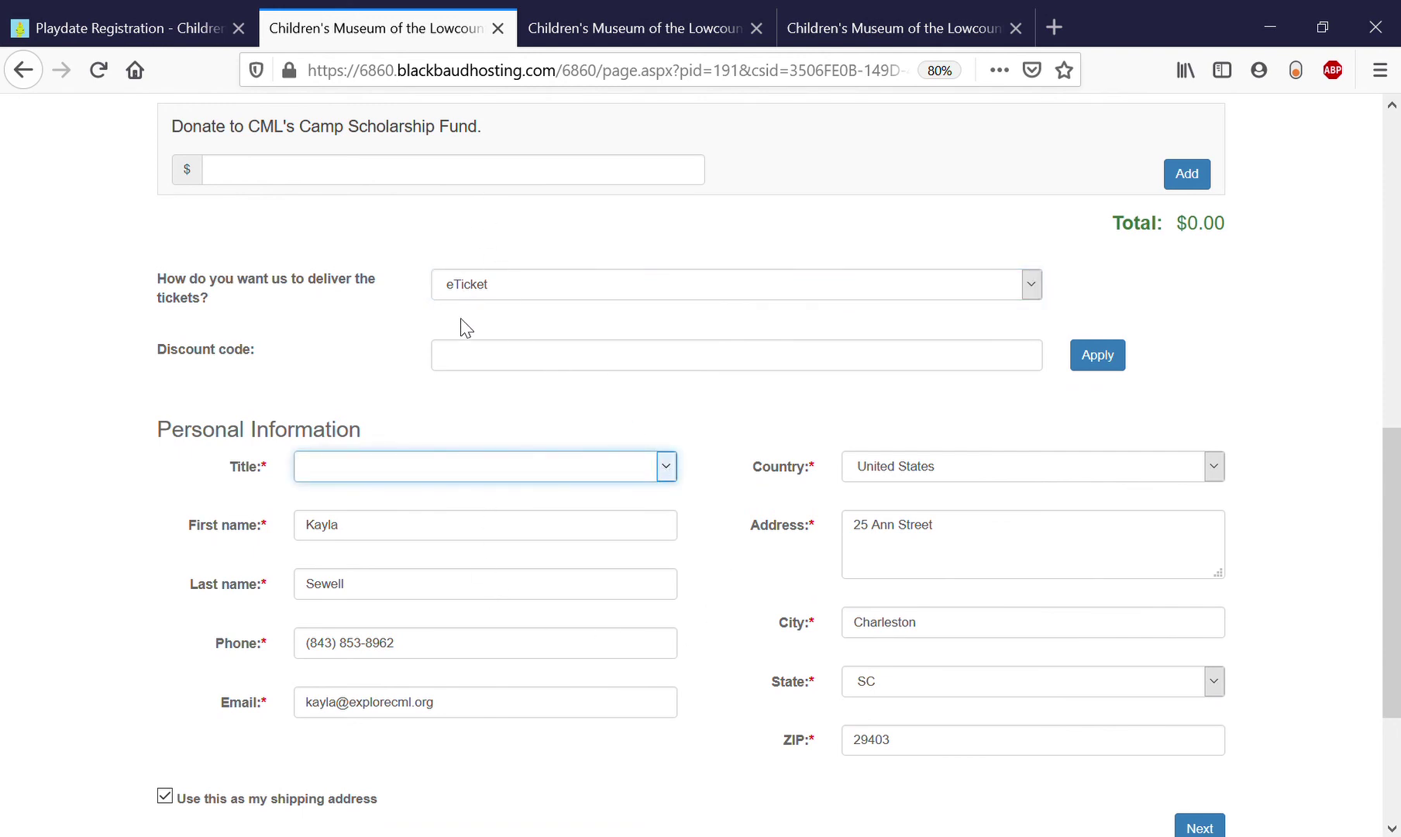
pyautogui.write('ms')
pyautogui.scroll(-2, 490, 763)
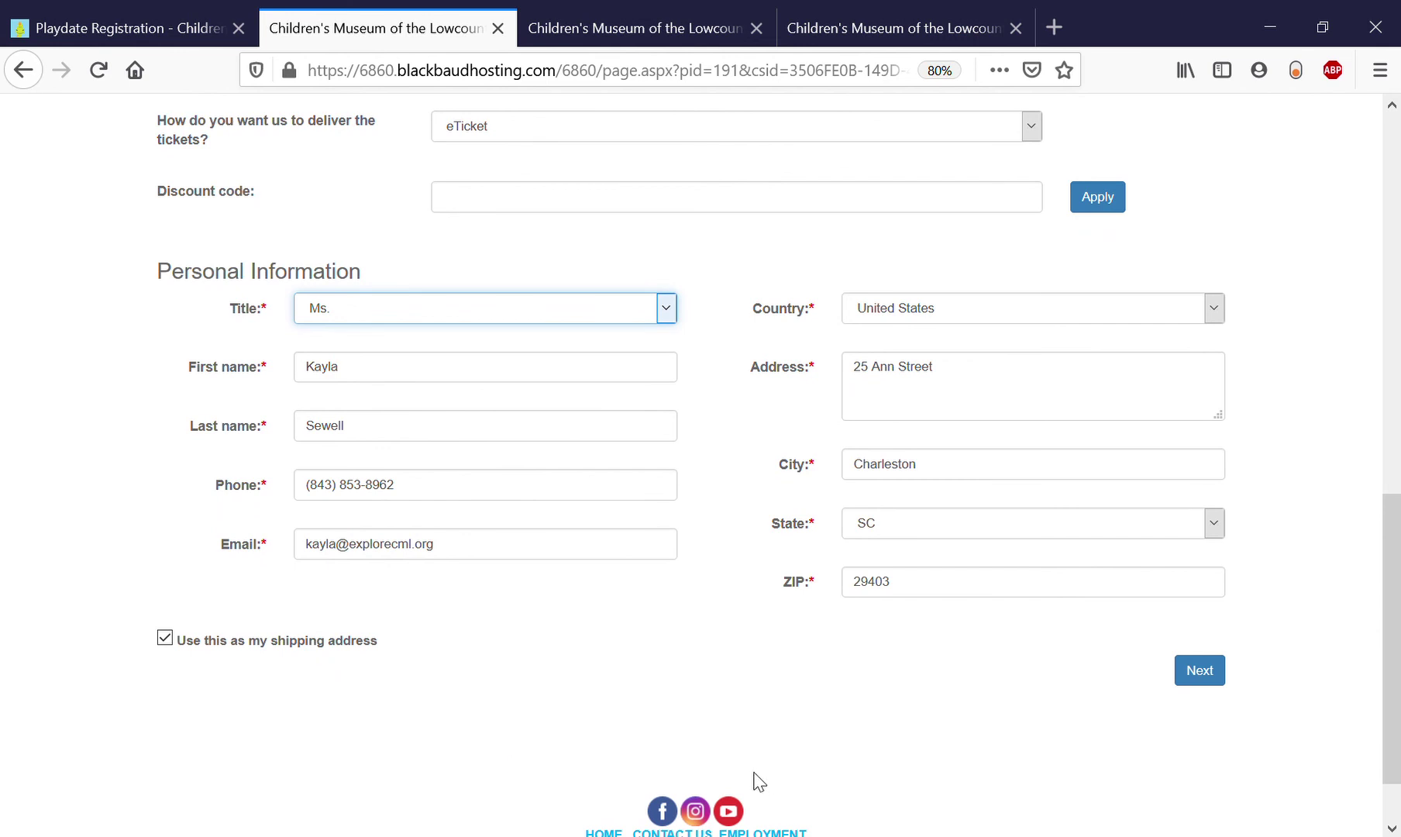
# Advance through the remaining checkout steps with Next.
pyautogui.click(1211, 682)
pyautogui.click(1220, 671)
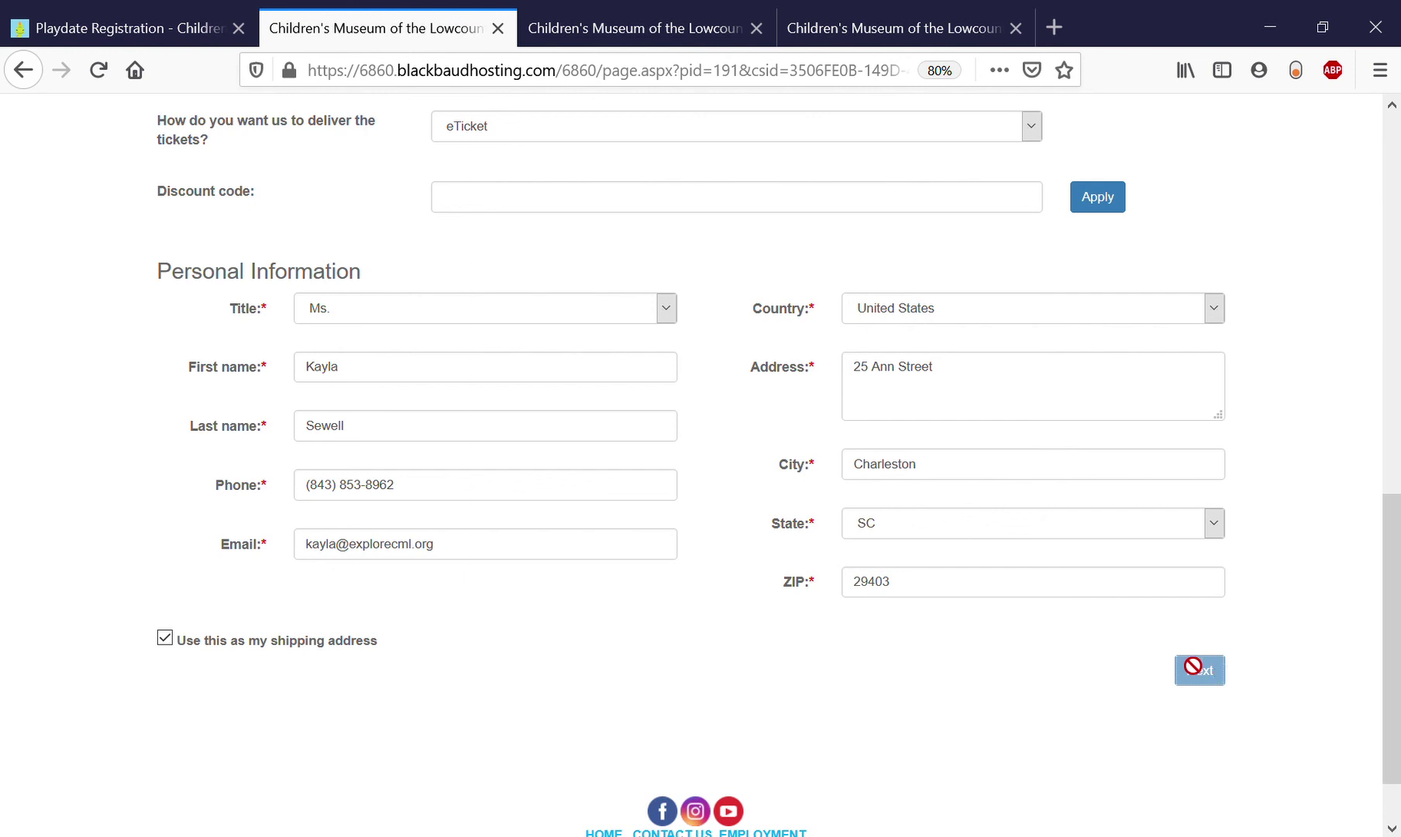
pyautogui.scroll(8, 975, 610)
pyautogui.scroll(-9, 969, 609)
# Place the order and review the thank-you page listing 2 Adult and 2 Child Member registrations.
pyautogui.click(1210, 616)
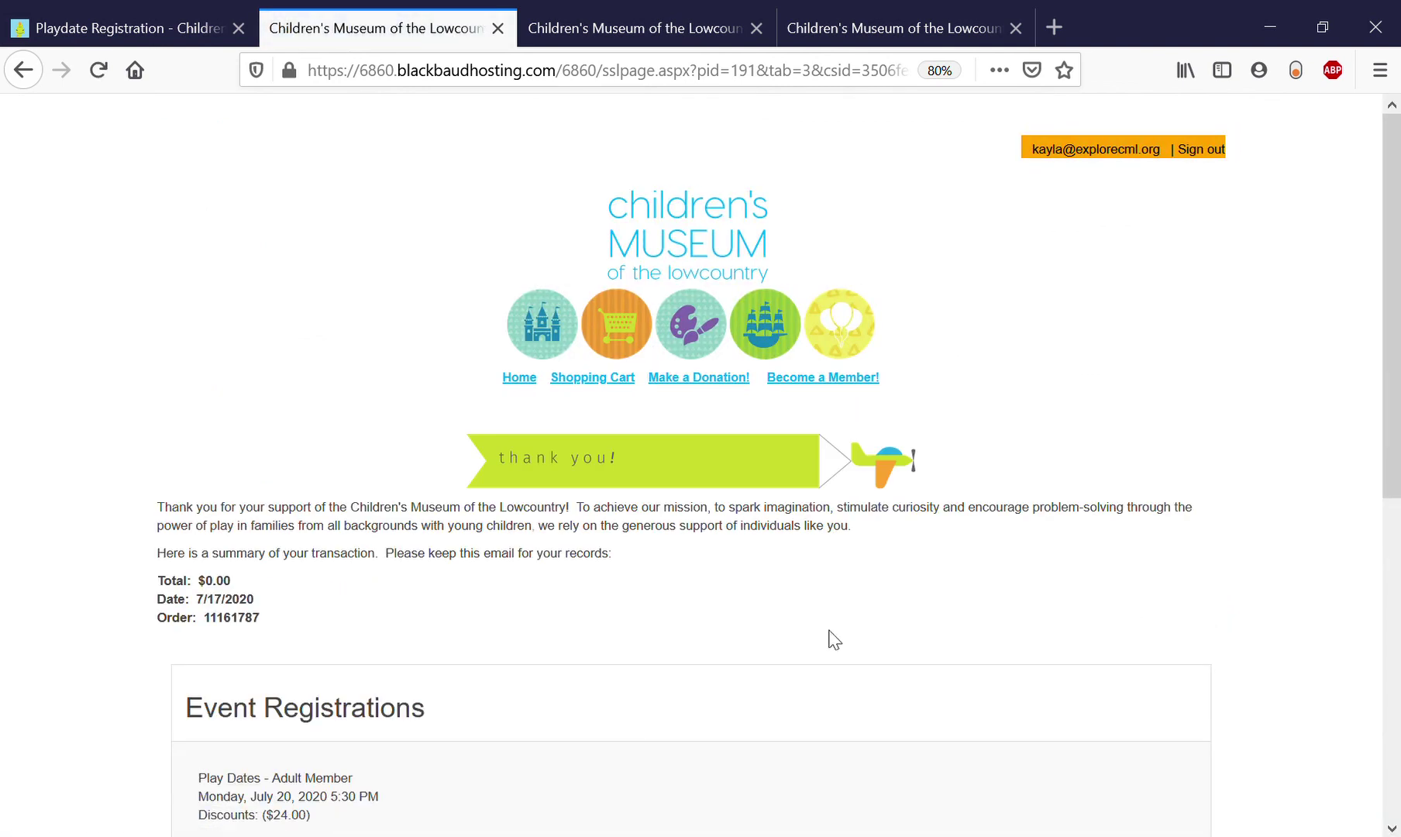
pyautogui.scroll(-3, 834, 640)
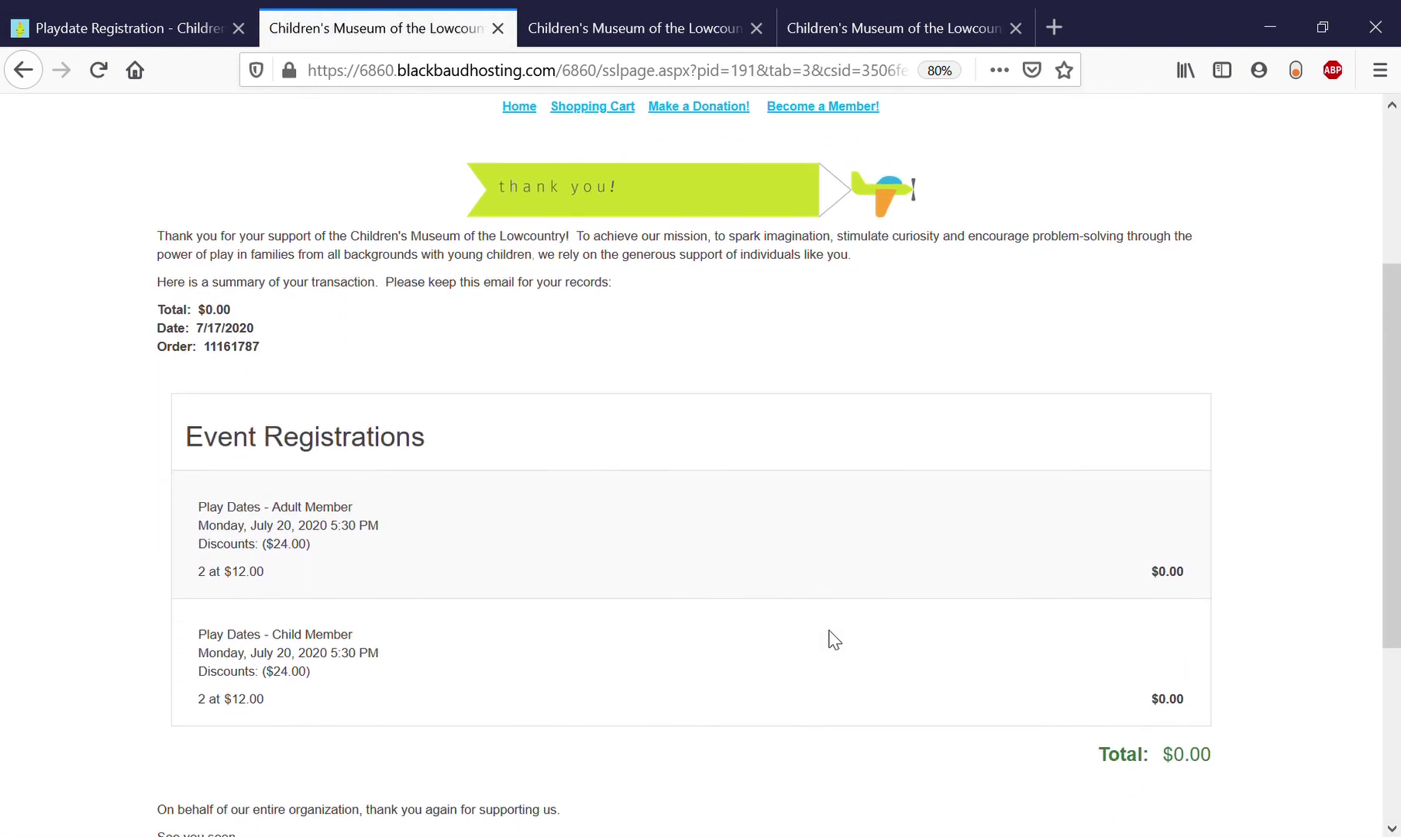
pyautogui.scroll(-1, 834, 639)
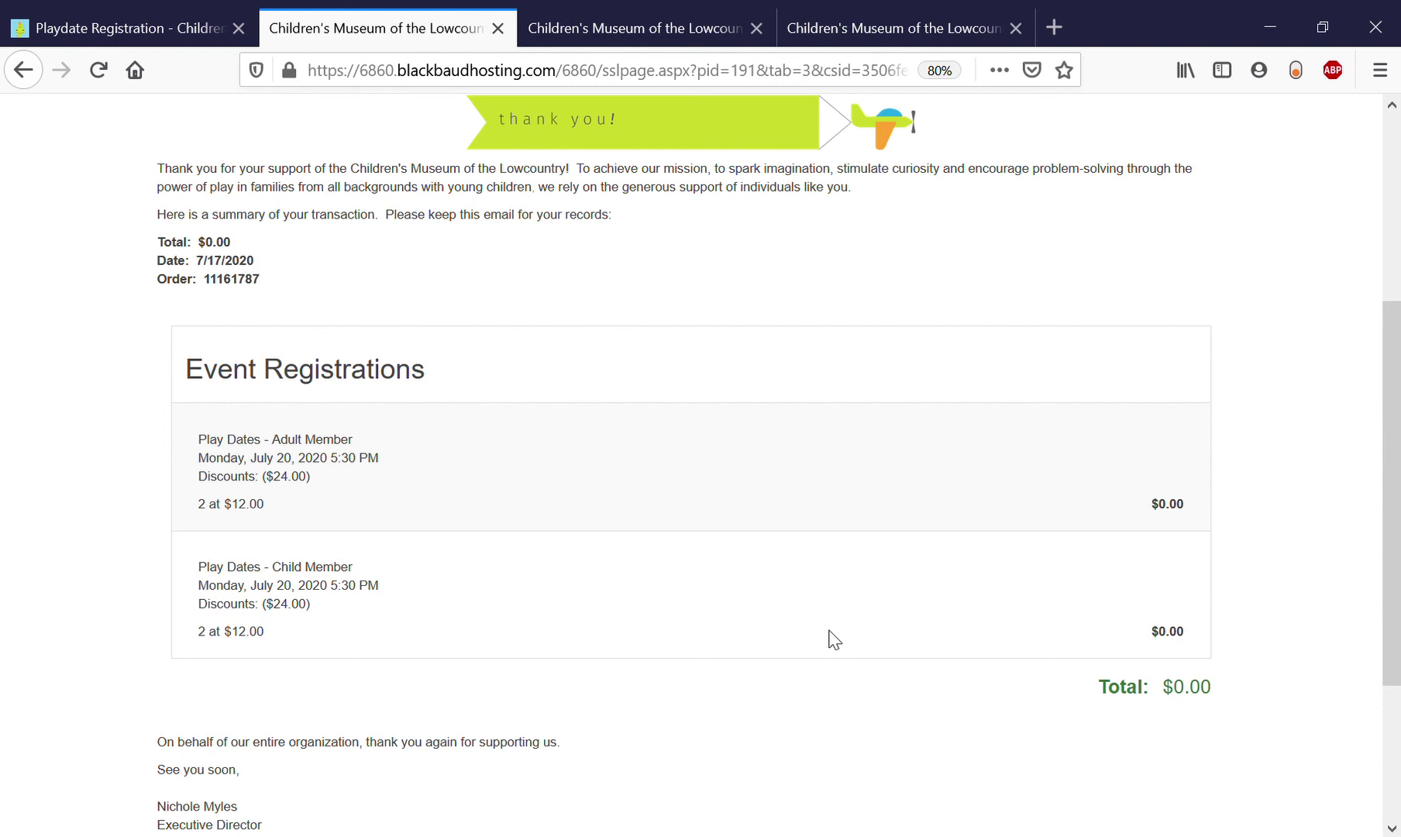
pyautogui.scroll(3, 833, 639)
pyautogui.scroll(-4, 834, 639)
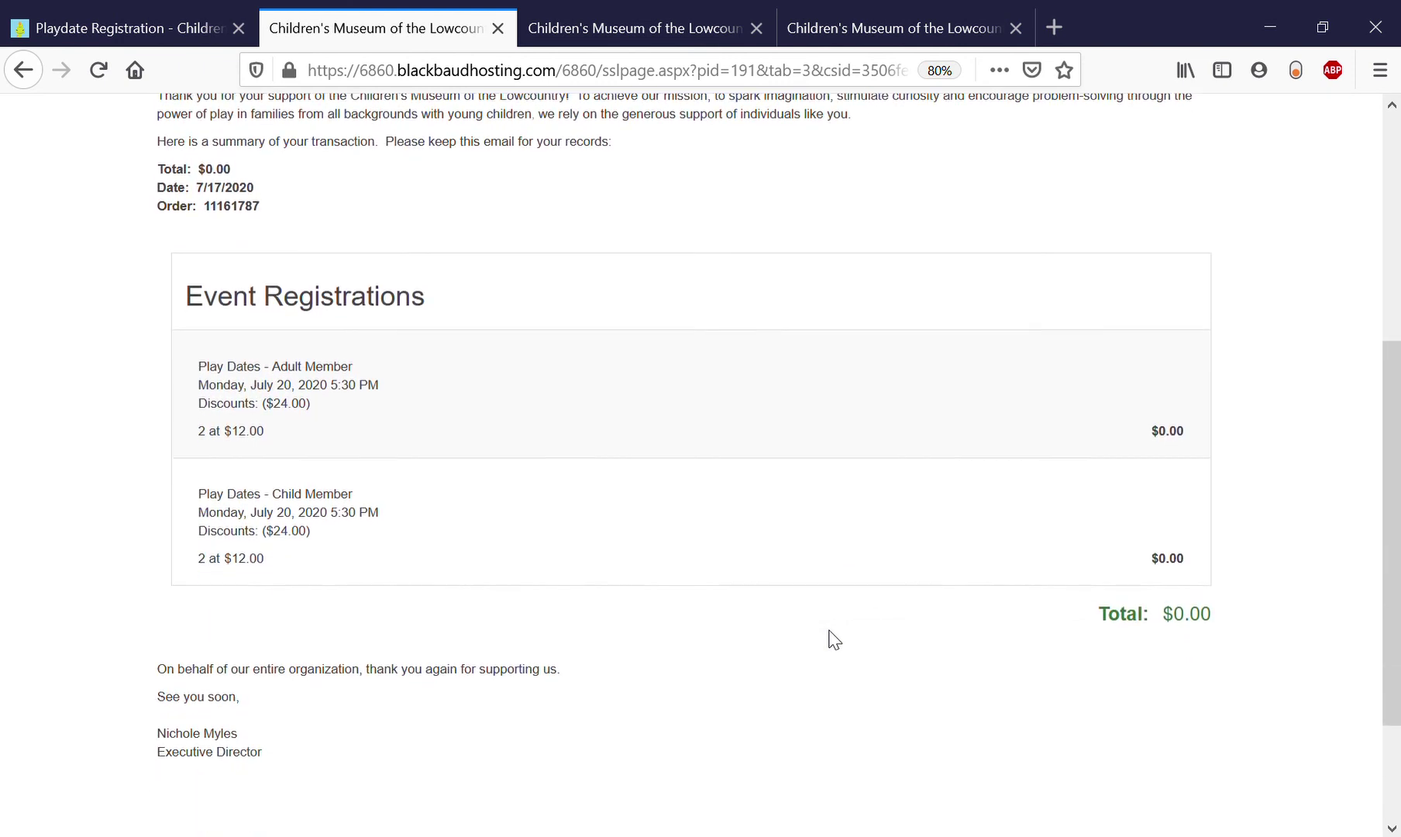
pyautogui.scroll(-1, 833, 639)
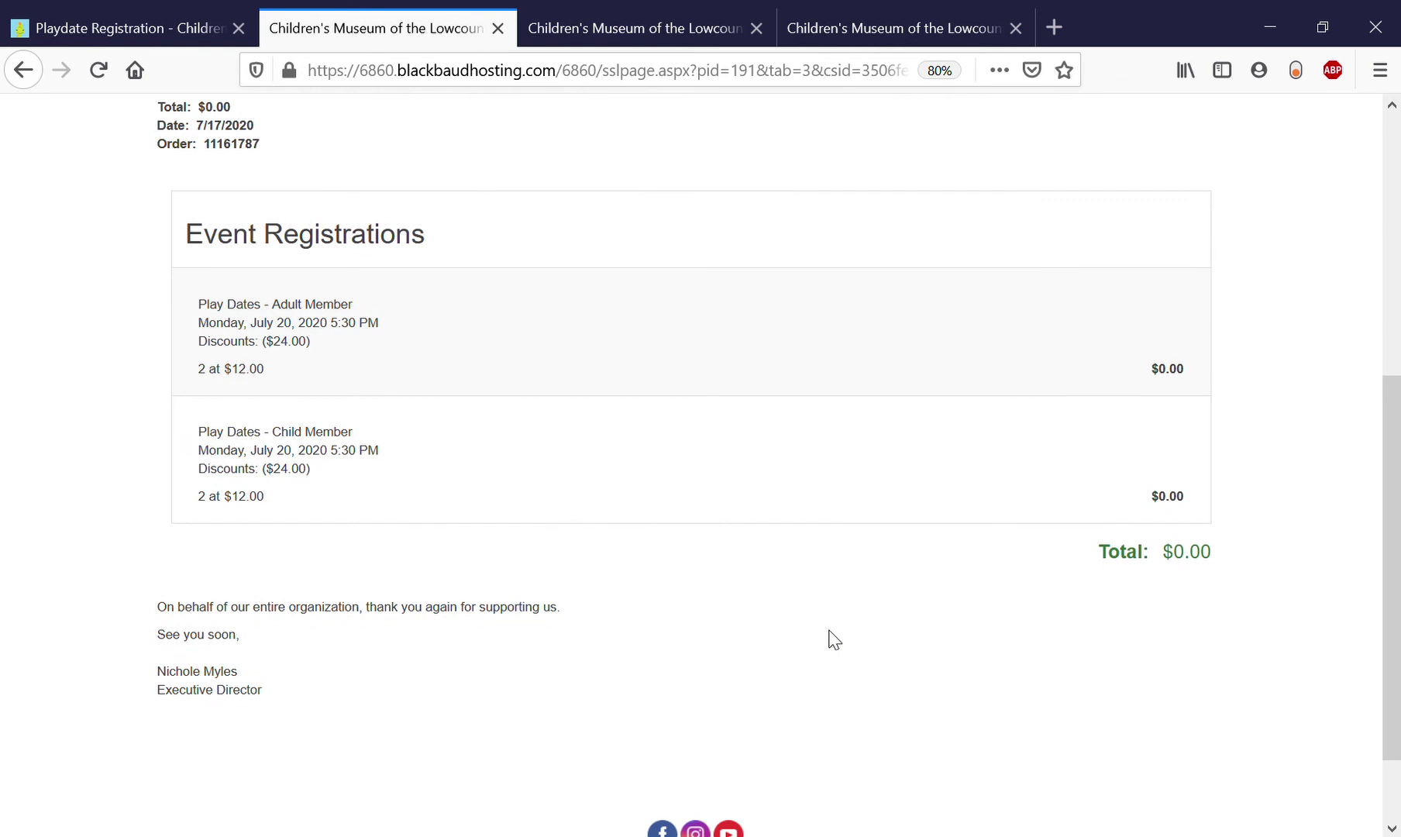